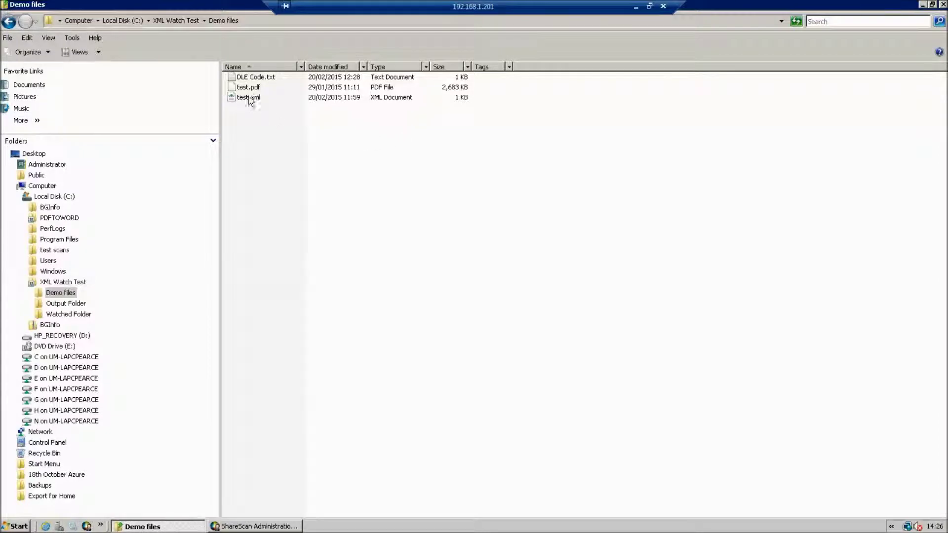
- Select test.pdf and test.xml in Demo files and highlight the XML's FileName and Folder ids
{"action": "left_click", "coordinate": [248, 89]}
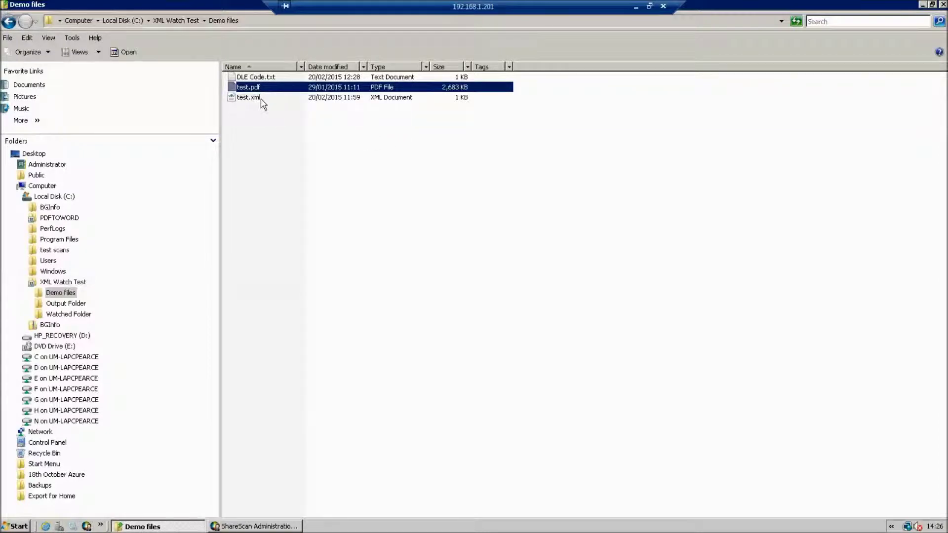
{"action": "left_click", "coordinate": [256, 98]}
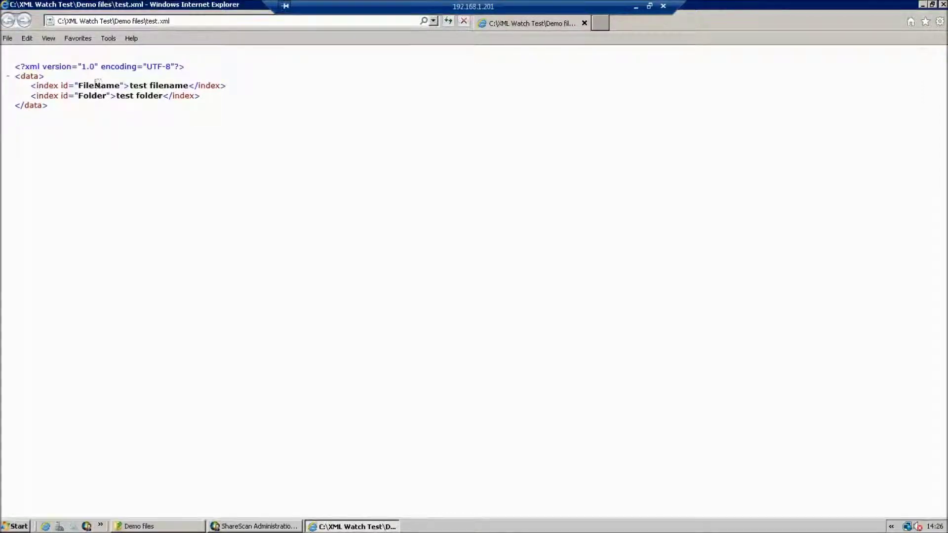
{"action": "double_click", "coordinate": [97, 84]}
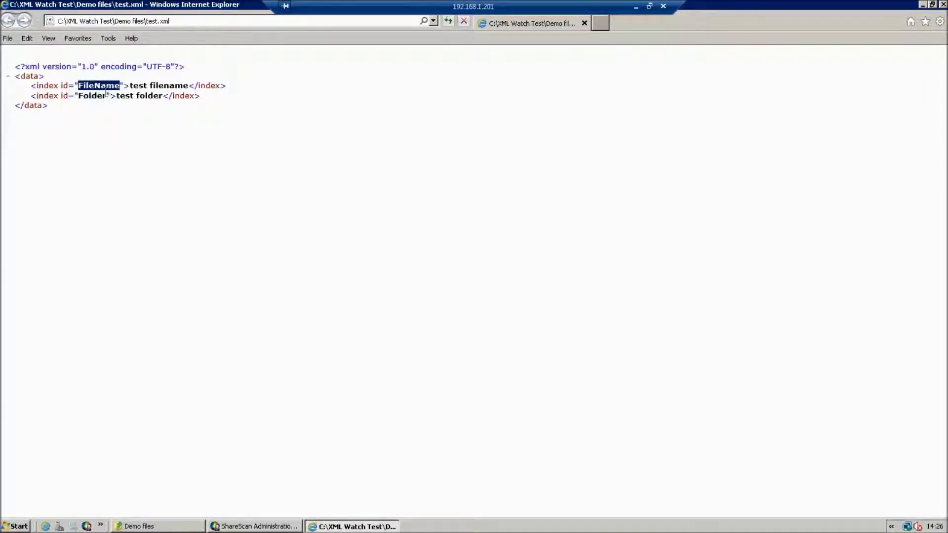
{"action": "left_click_drag", "start_coordinate": [106, 95], "coordinate": [81, 98]}
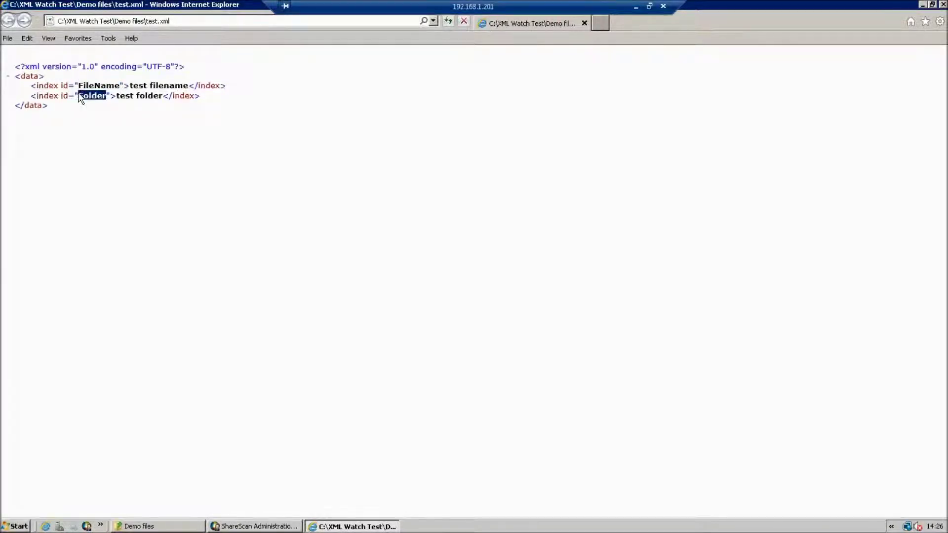
{"action": "left_click", "coordinate": [943, 5]}
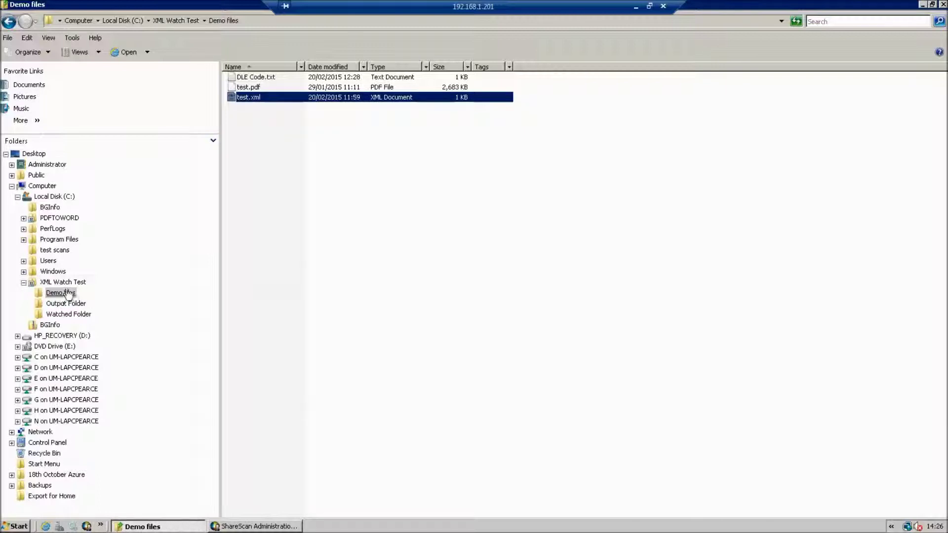
- Confirm the Output Folder is empty, then paste test.pdf and test.xml into the Watched Folder
{"action": "left_click", "coordinate": [66, 304]}
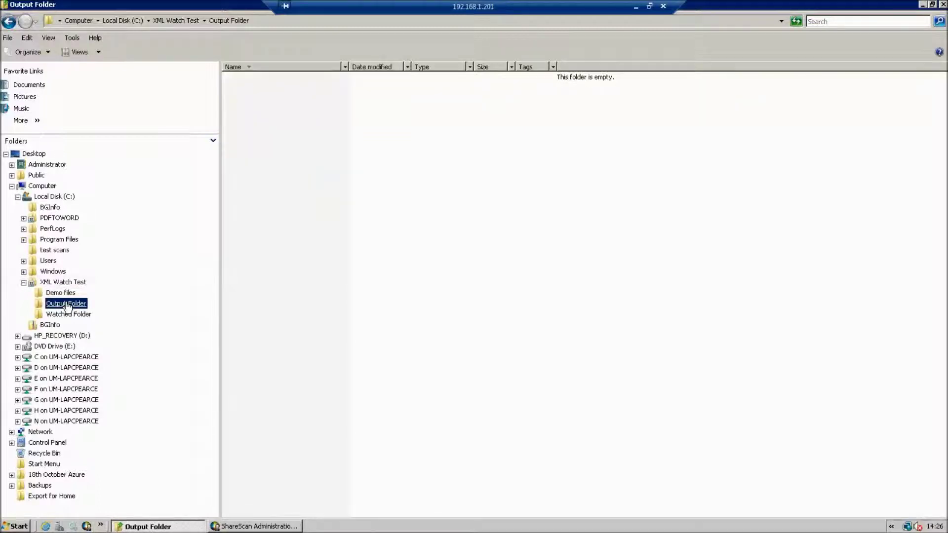
{"action": "left_click", "coordinate": [63, 293]}
{"action": "left_click", "coordinate": [259, 90]}
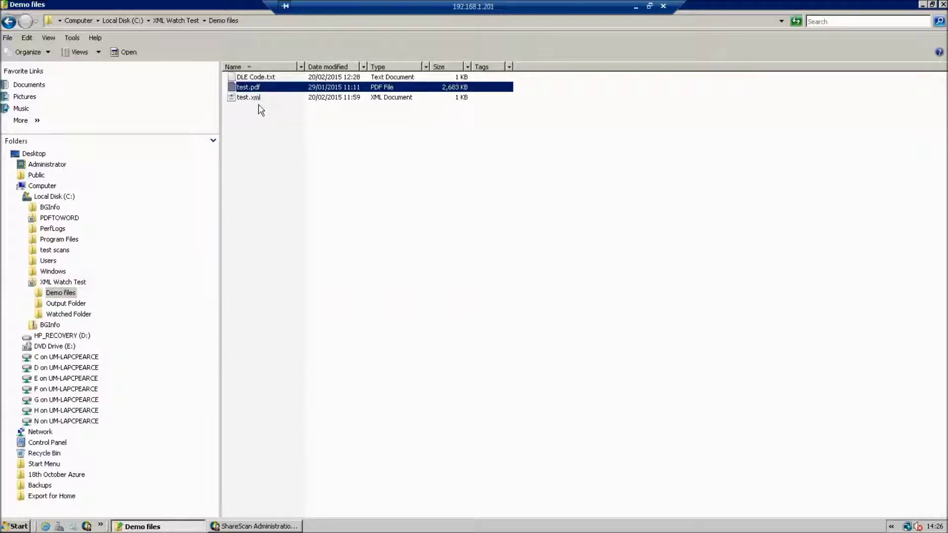
{"action": "left_click", "coordinate": [258, 101], "text": "shift"}
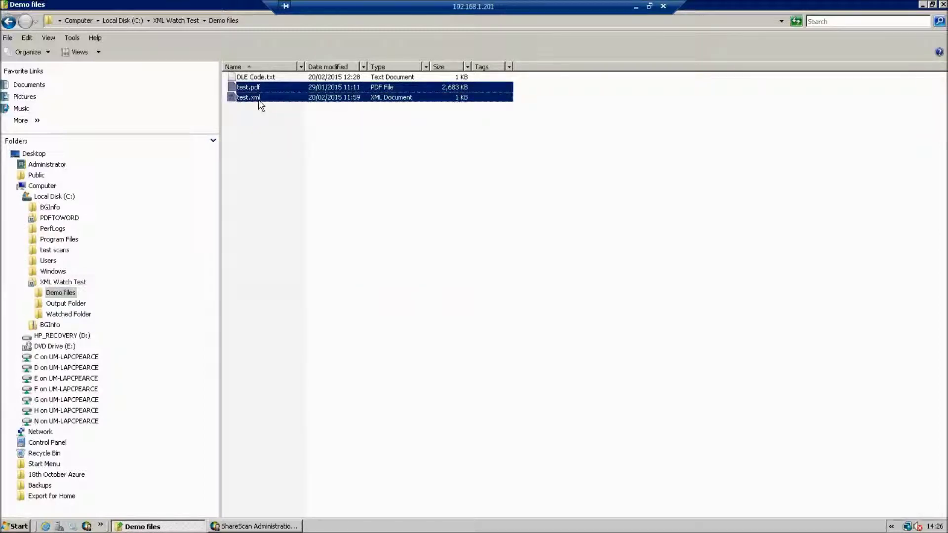
{"action": "left_click", "coordinate": [78, 315]}
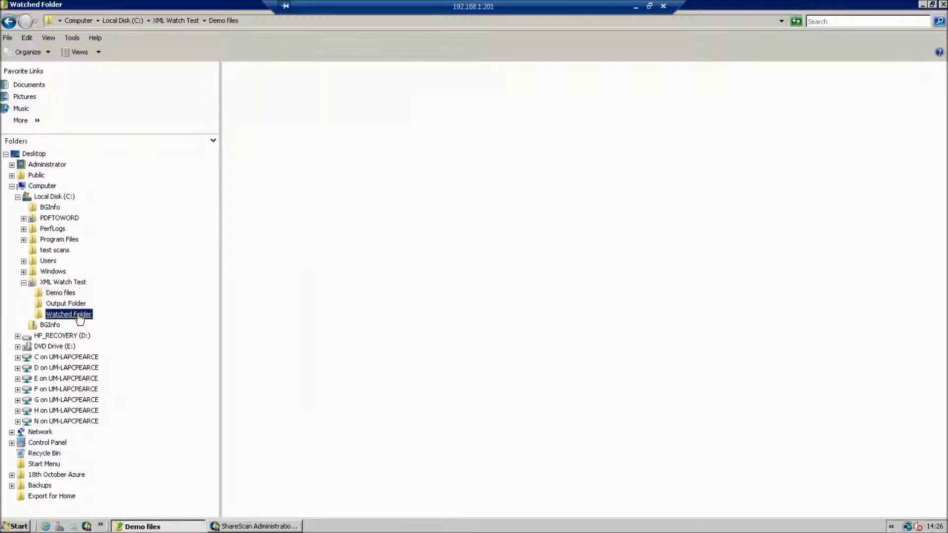
{"action": "right_click", "coordinate": [255, 213]}
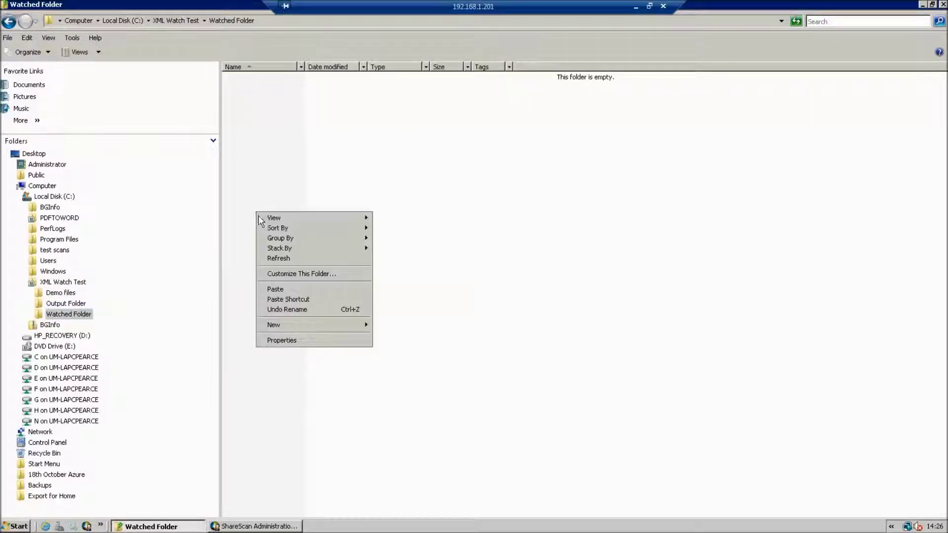
{"action": "left_click", "coordinate": [301, 289]}
- Clear the ShareScan Activity Monitor log and return to the Watched Folder window
{"action": "left_click", "coordinate": [261, 526]}
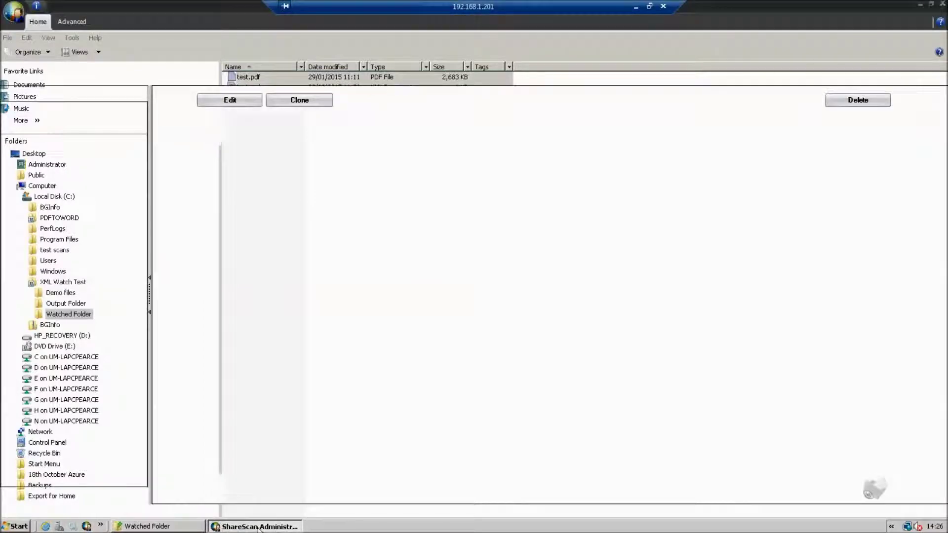
{"action": "left_click", "coordinate": [114, 58]}
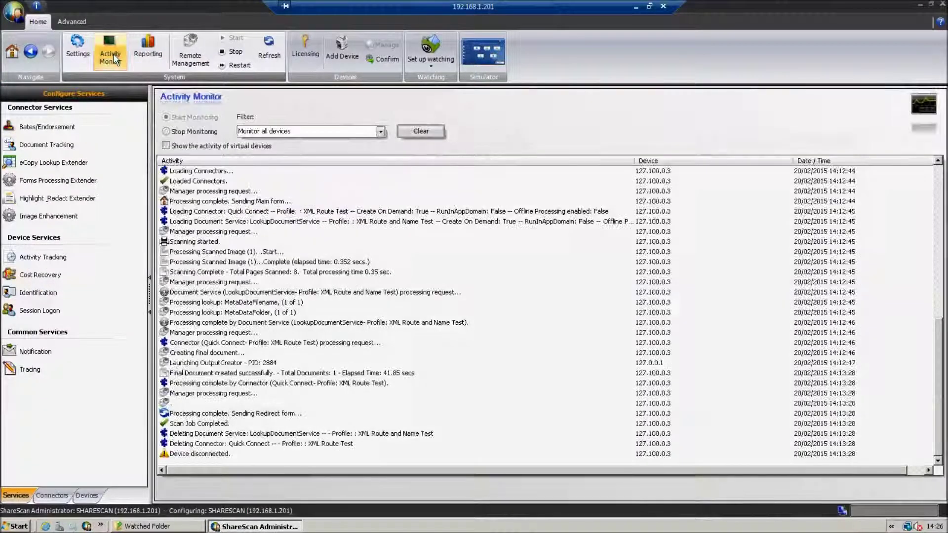
{"action": "left_click", "coordinate": [437, 133]}
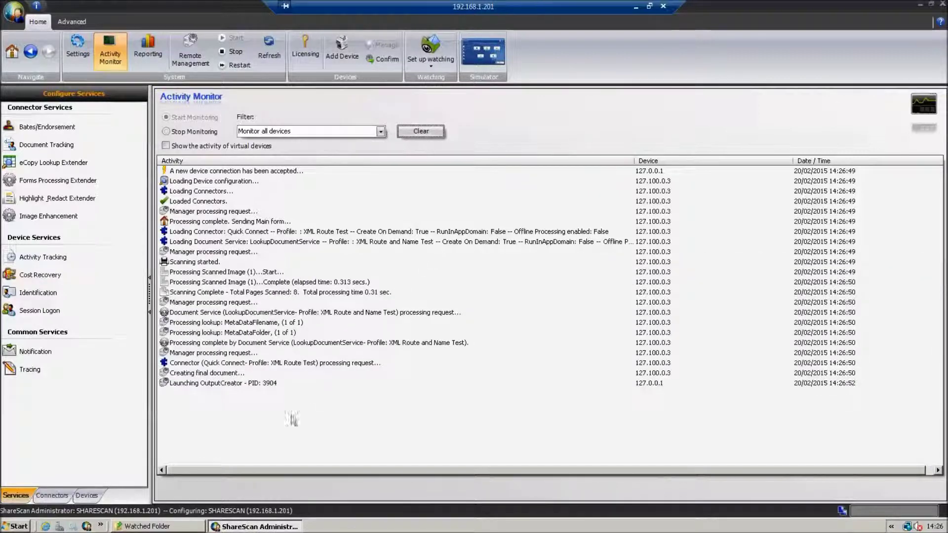
{"action": "left_click", "coordinate": [171, 527]}
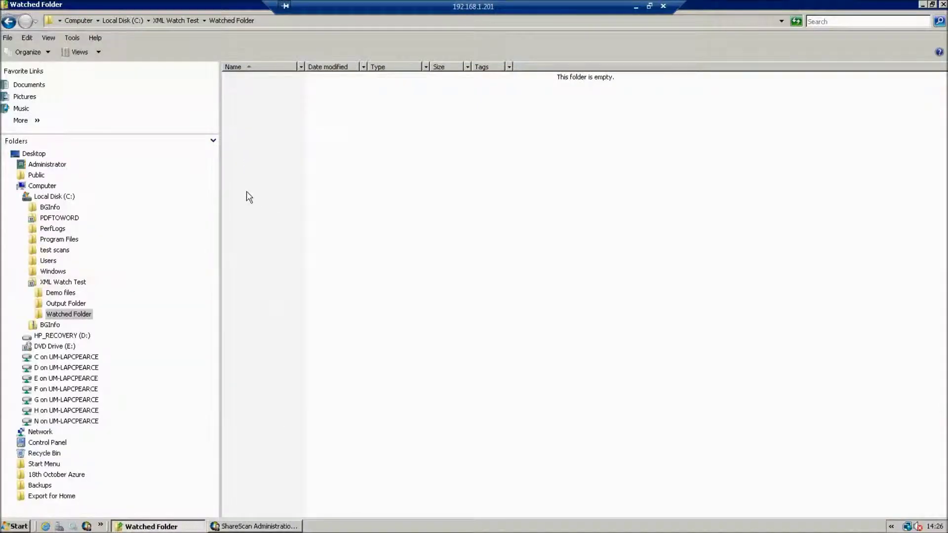
- Watch the job in ShareScan and the Output Folder until a new 'test folder' appears
{"action": "left_click", "coordinate": [87, 305]}
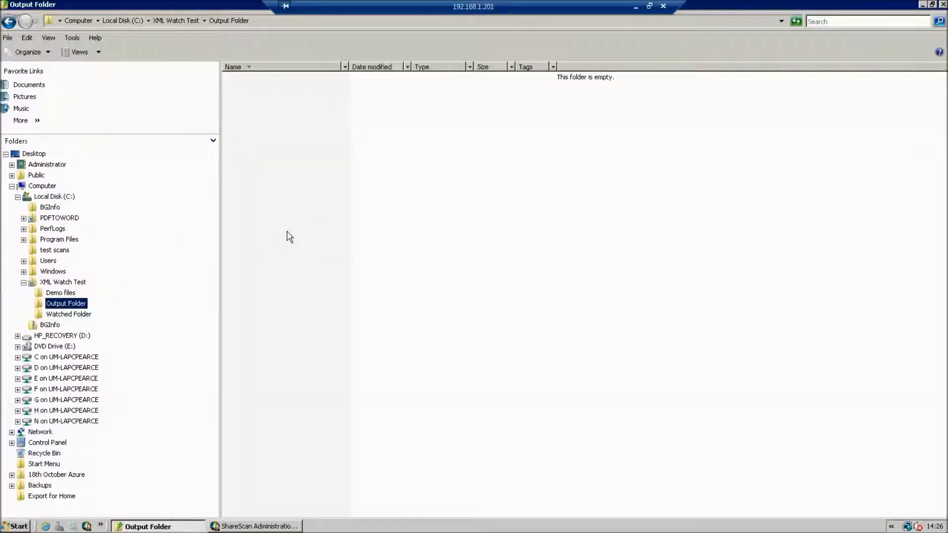
{"action": "left_click", "coordinate": [280, 527]}
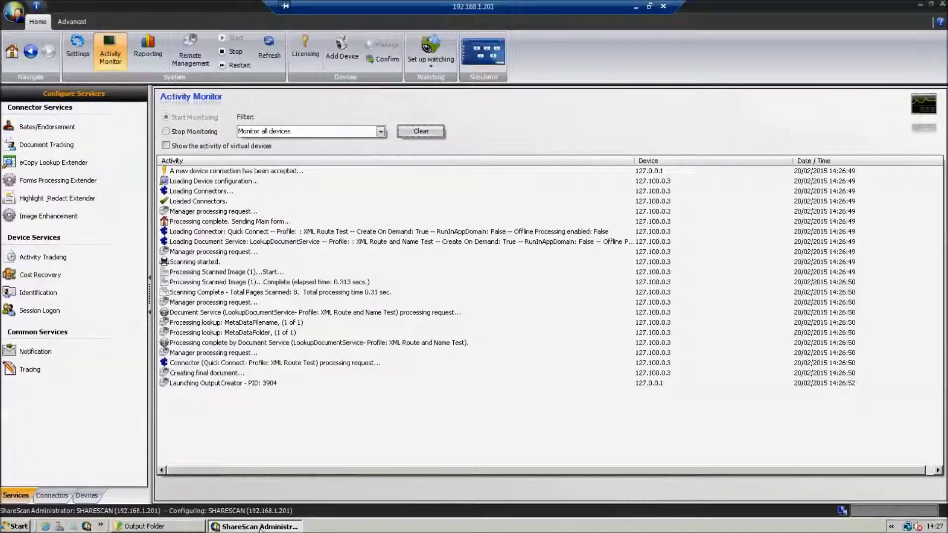
{"action": "left_click", "coordinate": [260, 527]}
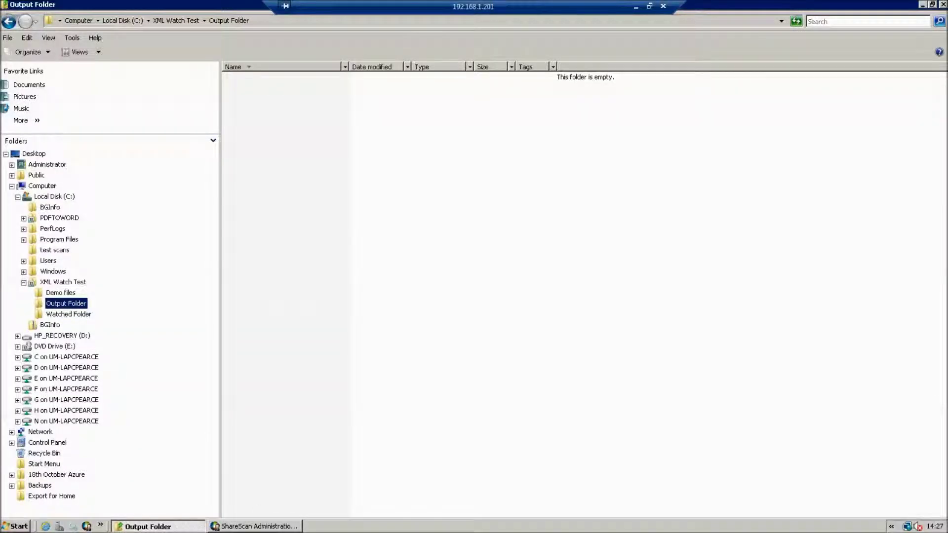
{"action": "left_click", "coordinate": [267, 528]}
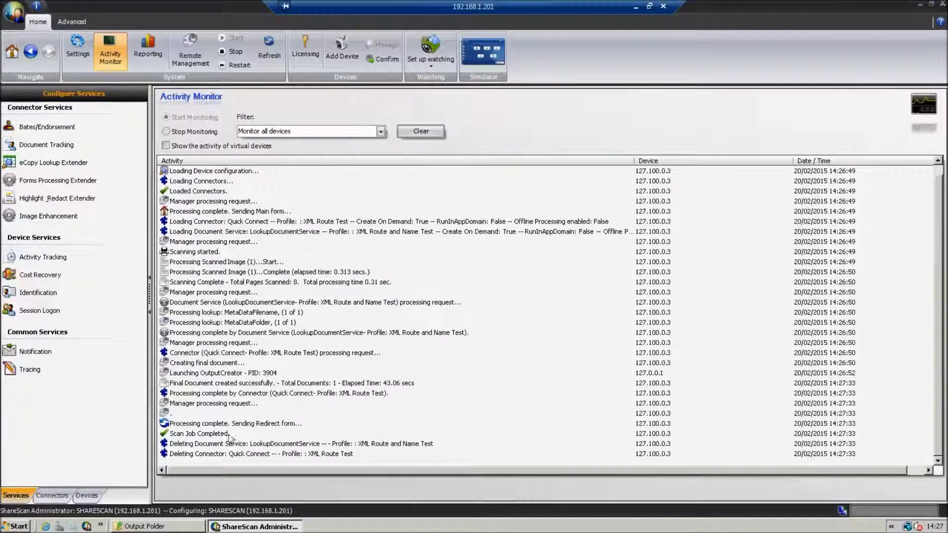
{"action": "left_click", "coordinate": [166, 527]}
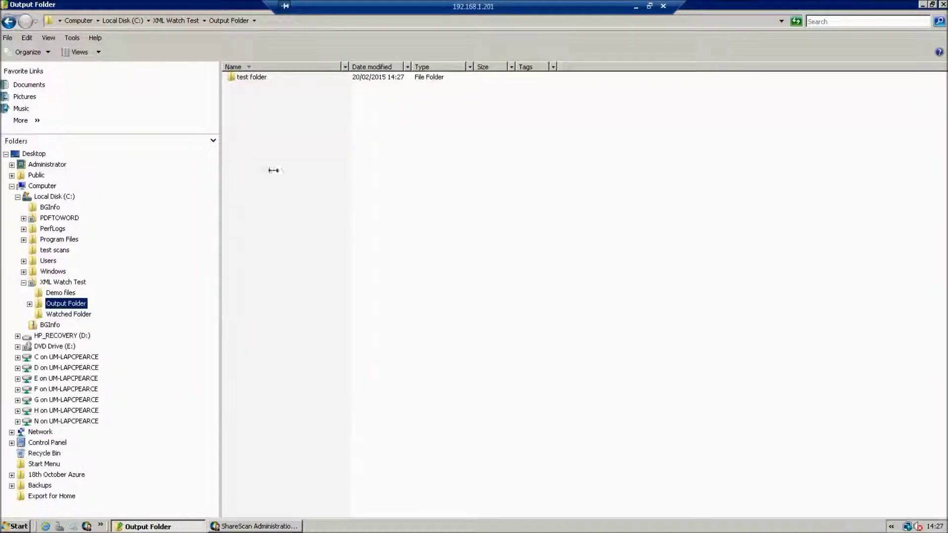
- Open 'test folder' and widen the Name column to reveal test filename-20022015-142650.pdf
{"action": "left_click", "coordinate": [245, 79]}
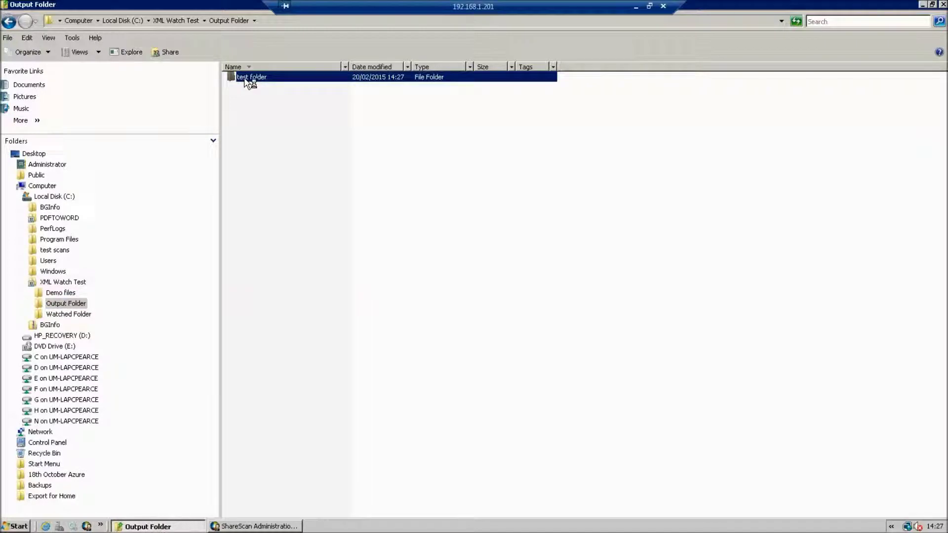
{"action": "double_click", "coordinate": [248, 79]}
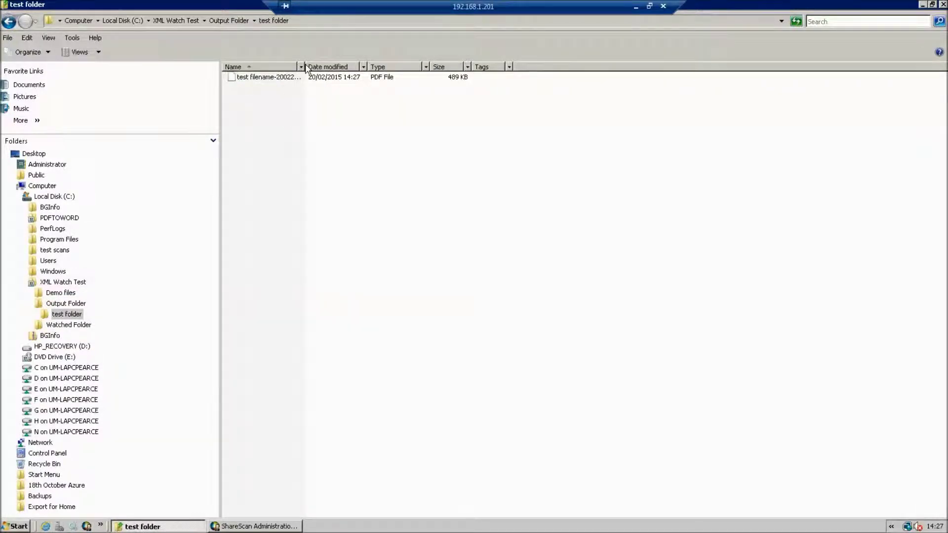
{"action": "left_click_drag", "start_coordinate": [303, 67], "coordinate": [350, 66]}
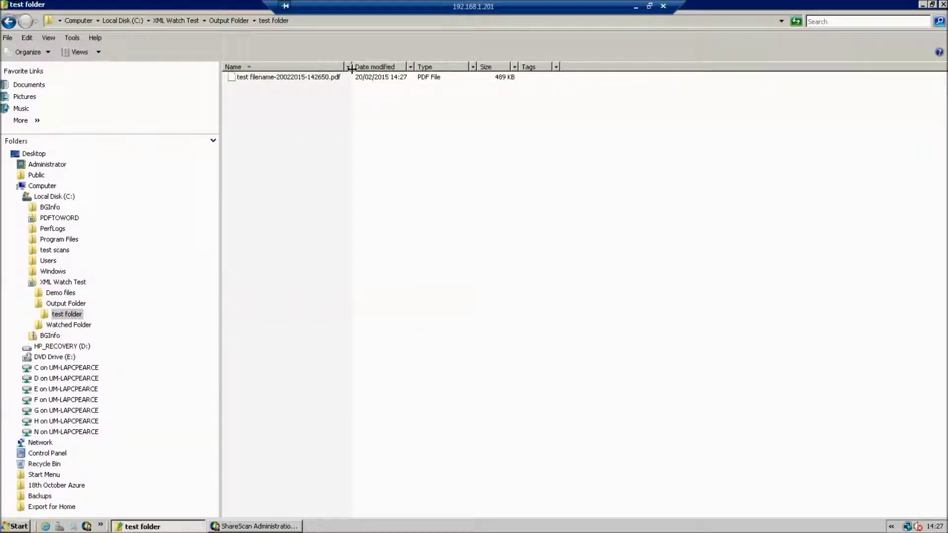
{"action": "left_click", "coordinate": [328, 78]}
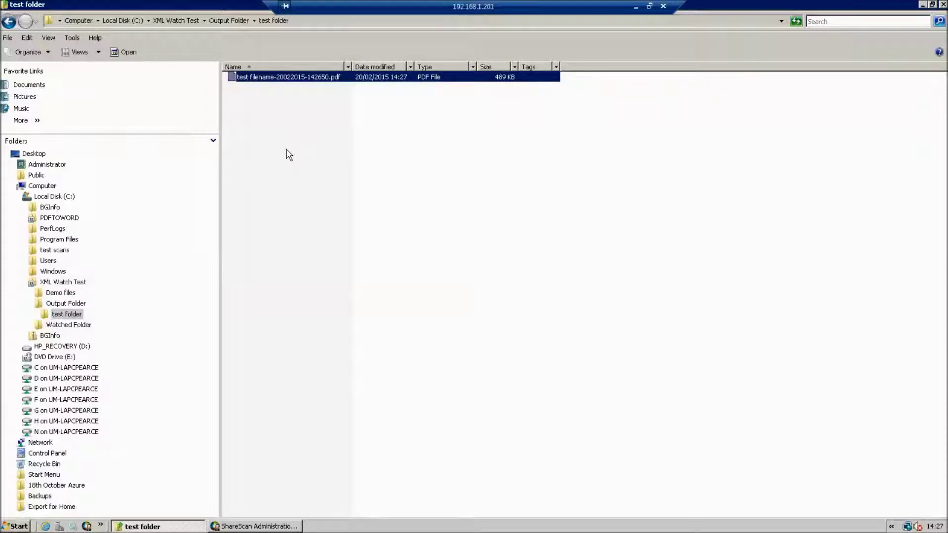
{"action": "left_click", "coordinate": [259, 526]}
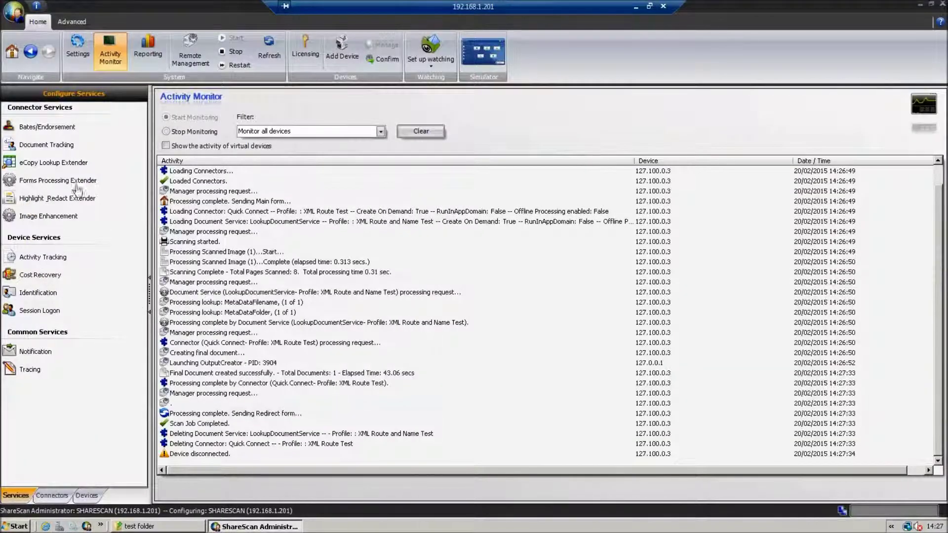
- Open the MetaDataFilename lookup in Lookup Extender settings and inspect its metadata variable expression
{"action": "left_click", "coordinate": [55, 165]}
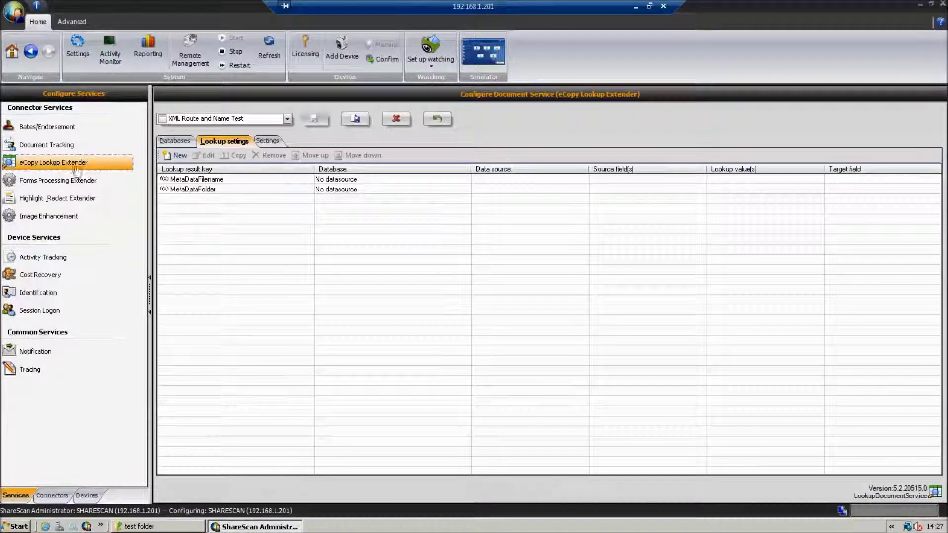
{"action": "mouse_move", "coordinate": [226, 186]}
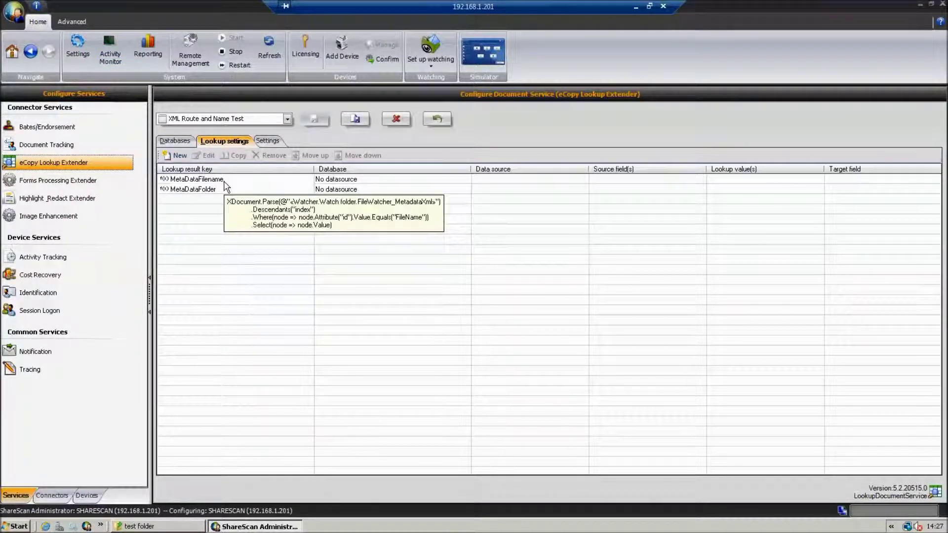
{"action": "double_click", "coordinate": [224, 181]}
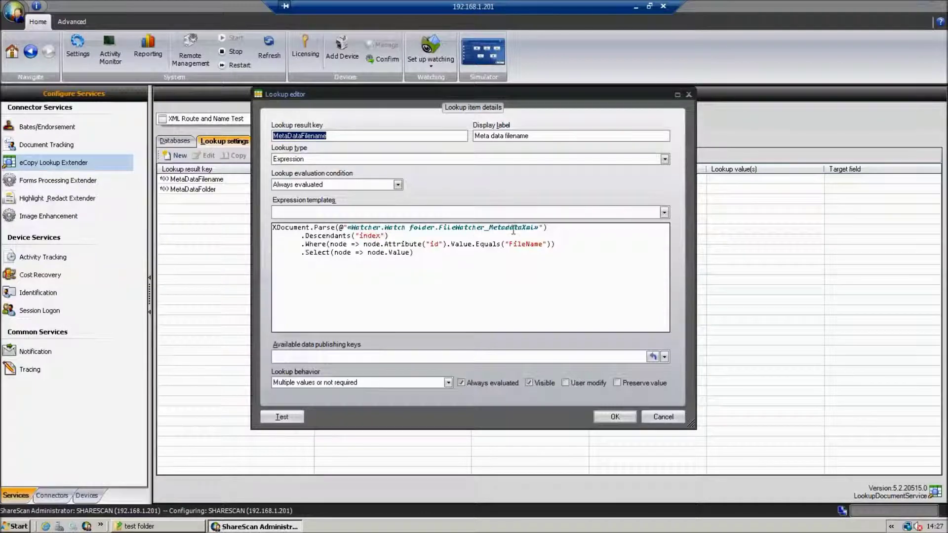
{"action": "left_click_drag", "start_coordinate": [536, 228], "coordinate": [354, 227]}
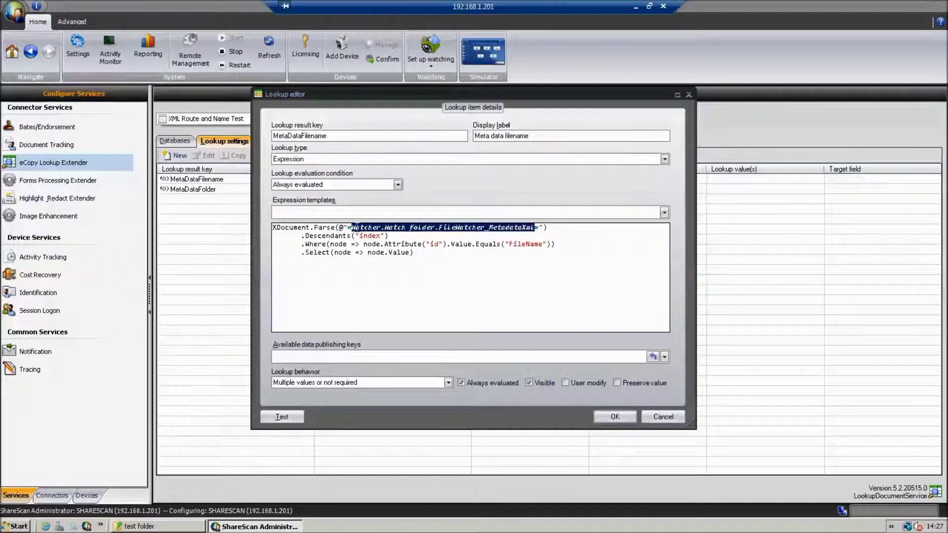
{"action": "left_click", "coordinate": [428, 276]}
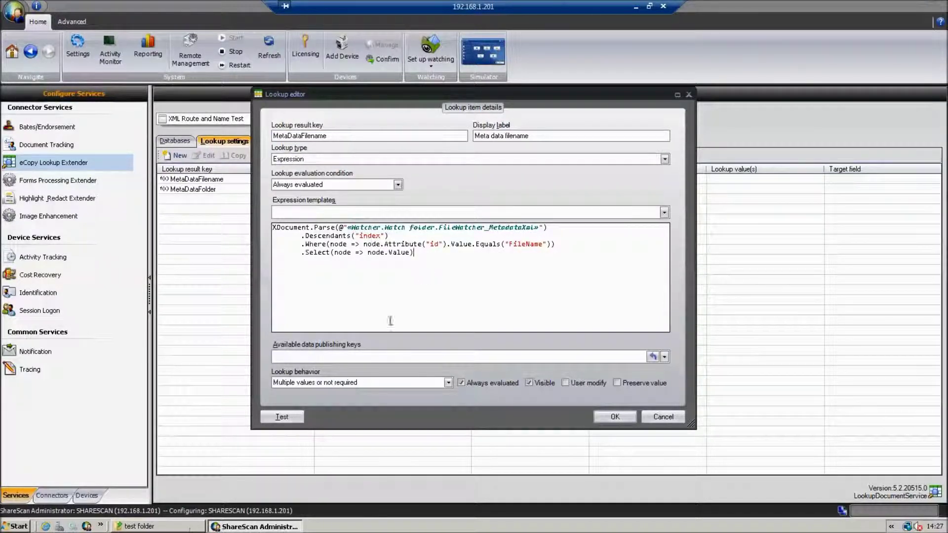
{"action": "left_click", "coordinate": [139, 526]}
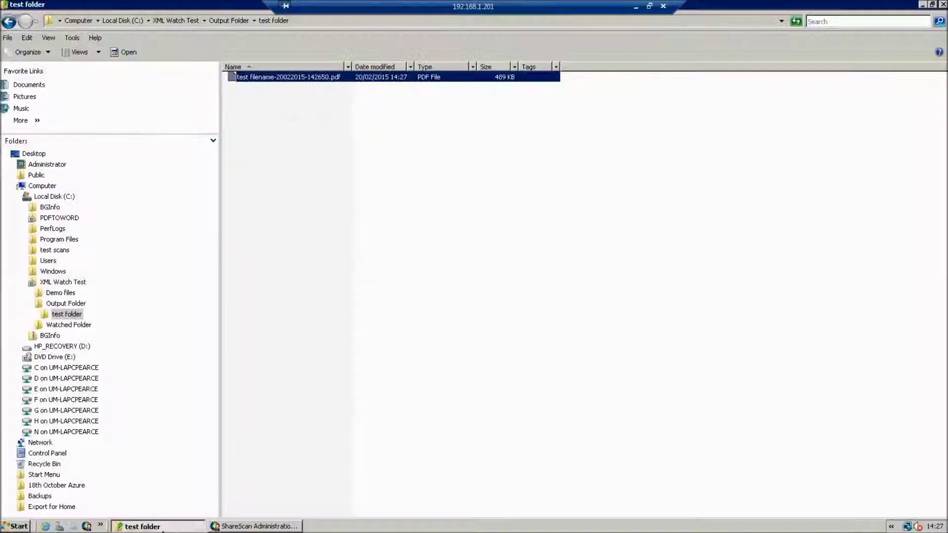
- Open test.xml from Demo files in Notepad and copy all of its XML metadata
{"action": "left_click", "coordinate": [60, 292]}
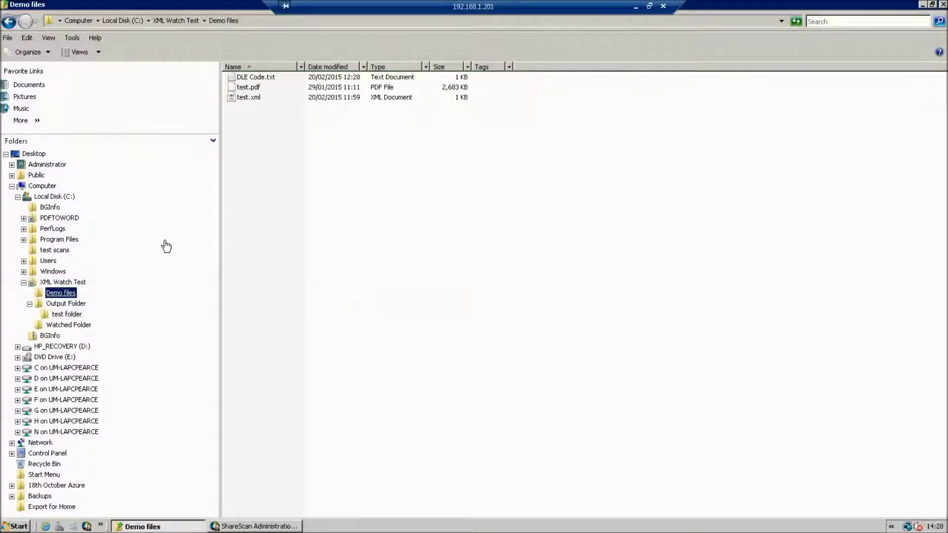
{"action": "right_click", "coordinate": [248, 98]}
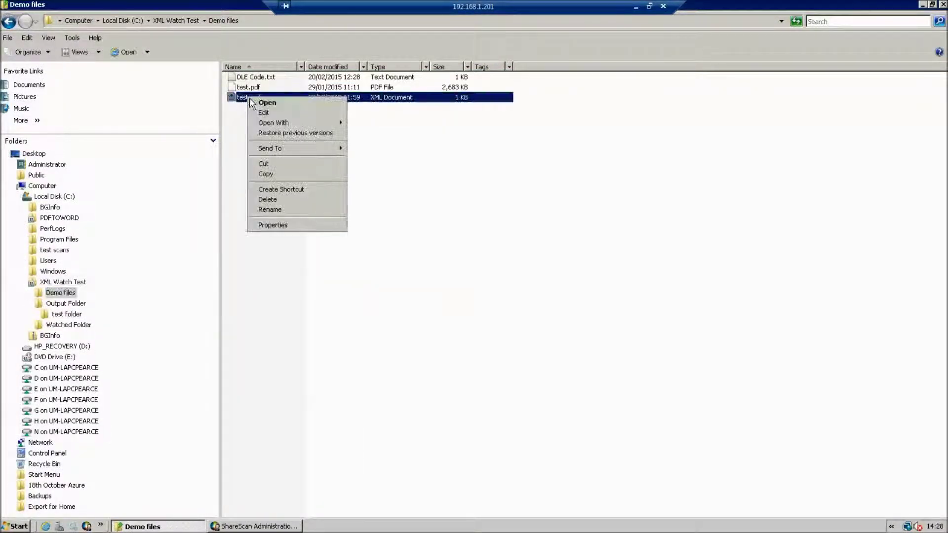
{"action": "left_click", "coordinate": [279, 111]}
{"action": "left_click_drag", "start_coordinate": [217, 118], "coordinate": [172, 92]}
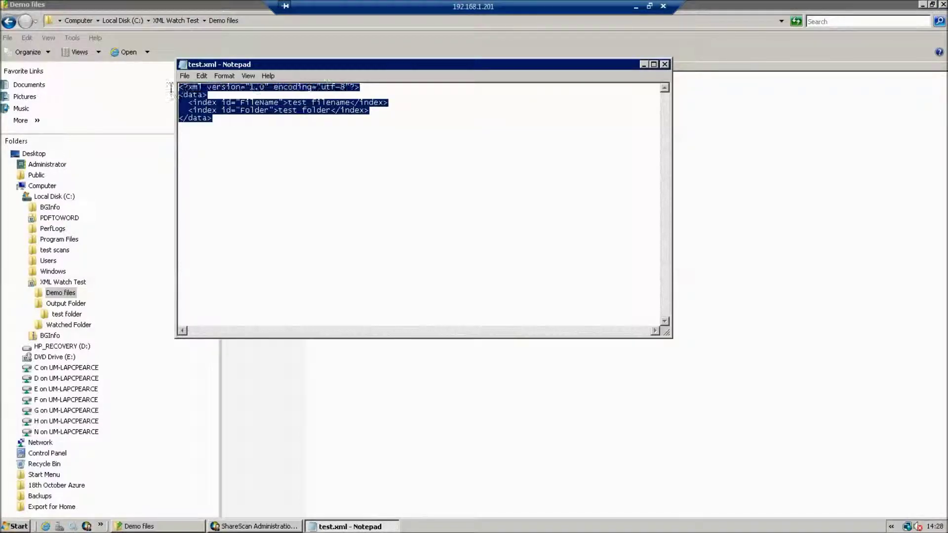
{"action": "left_click", "coordinate": [255, 526]}
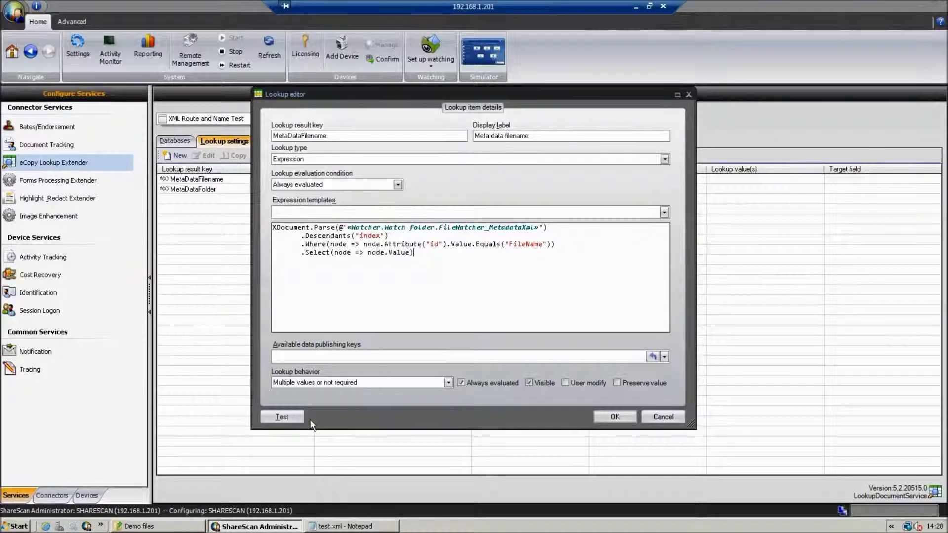
- Test MetaDataFilename against the pasted sample XML, confirm it returns 'test filename', and close the editor
{"action": "left_click", "coordinate": [289, 419]}
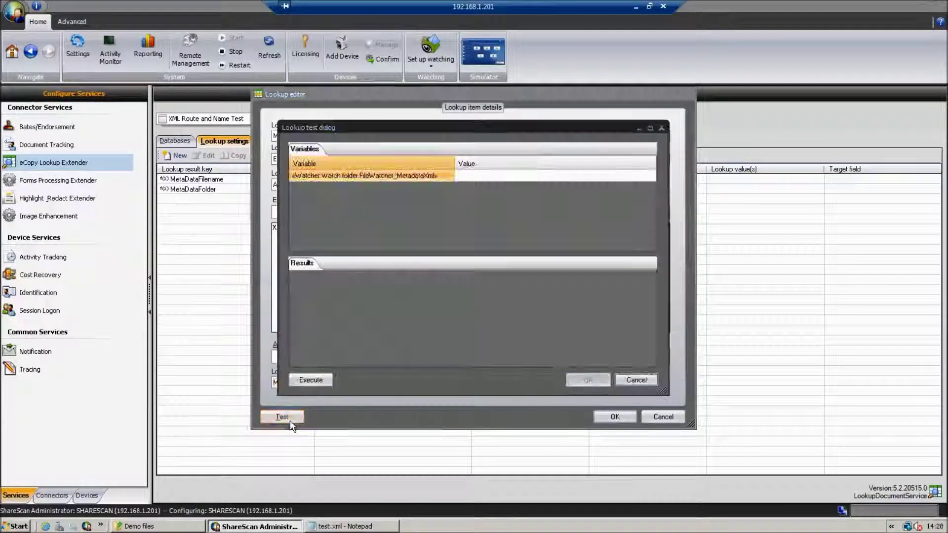
{"action": "left_click", "coordinate": [569, 176]}
{"action": "right_click", "coordinate": [568, 176]}
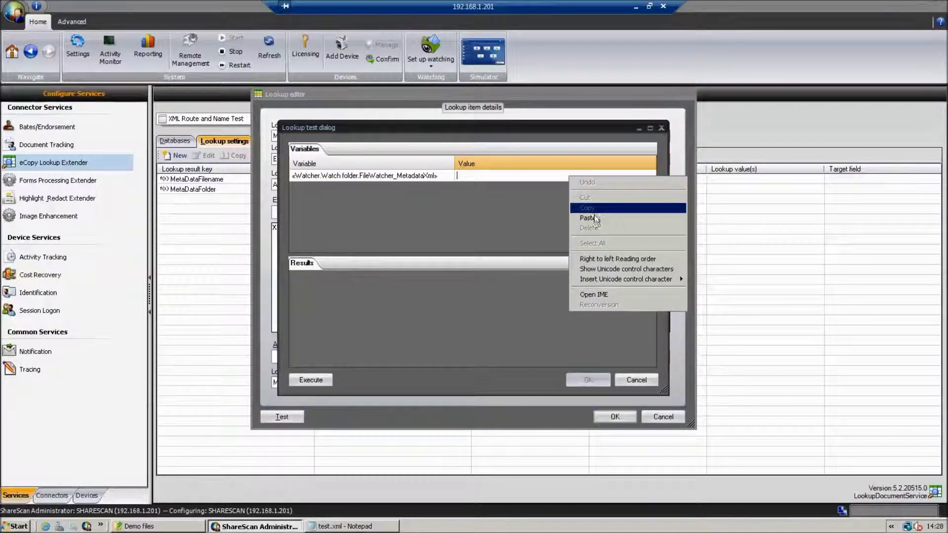
{"action": "left_click", "coordinate": [588, 218]}
{"action": "left_click", "coordinate": [310, 380]}
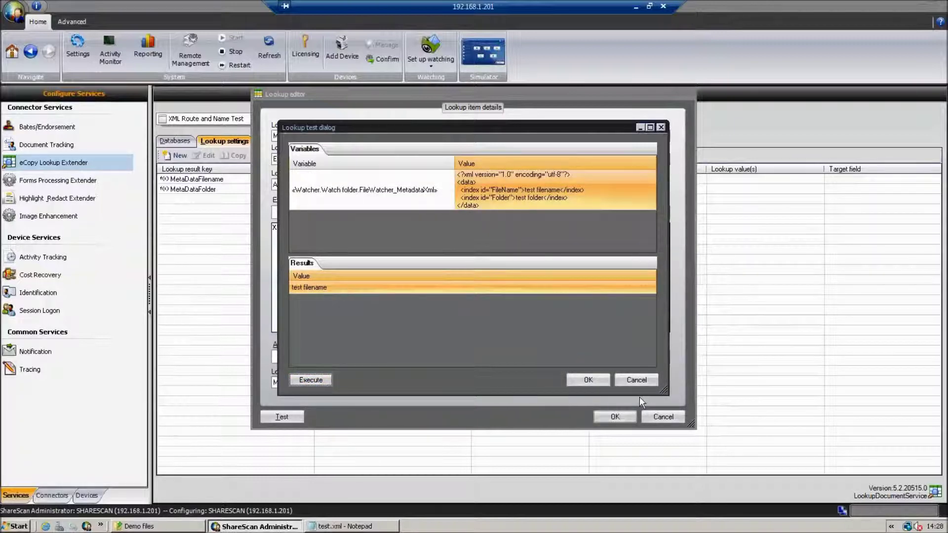
{"action": "left_click", "coordinate": [593, 381]}
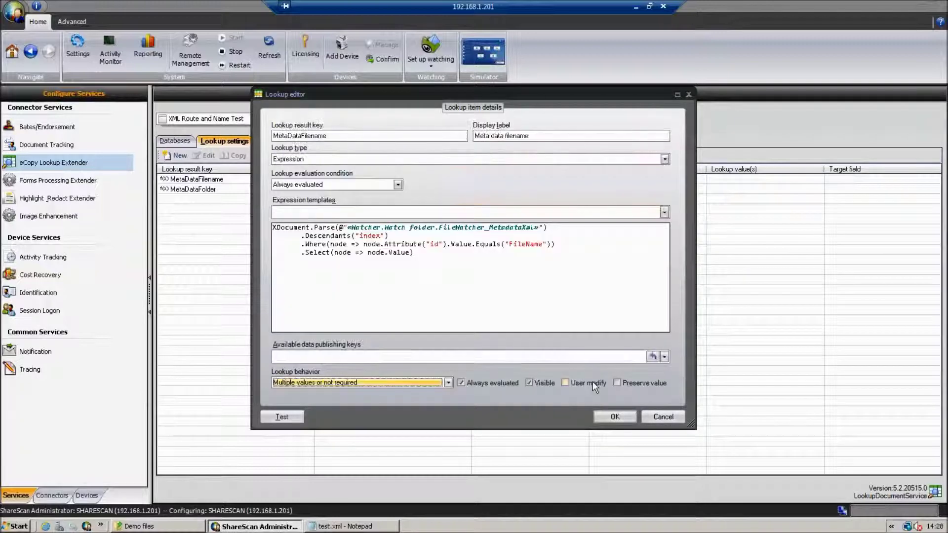
{"action": "left_click", "coordinate": [615, 417]}
{"action": "double_click", "coordinate": [262, 191]}
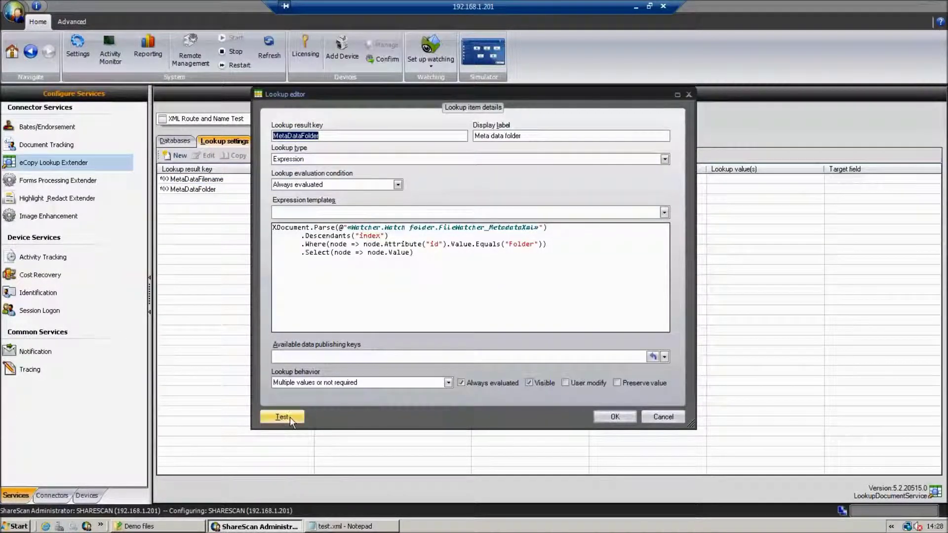
- Test the MetaDataFolder lookup against the pasted sample XML, confirming it returns 'test folder'
{"action": "left_click_drag", "start_coordinate": [546, 243], "coordinate": [512, 244]}
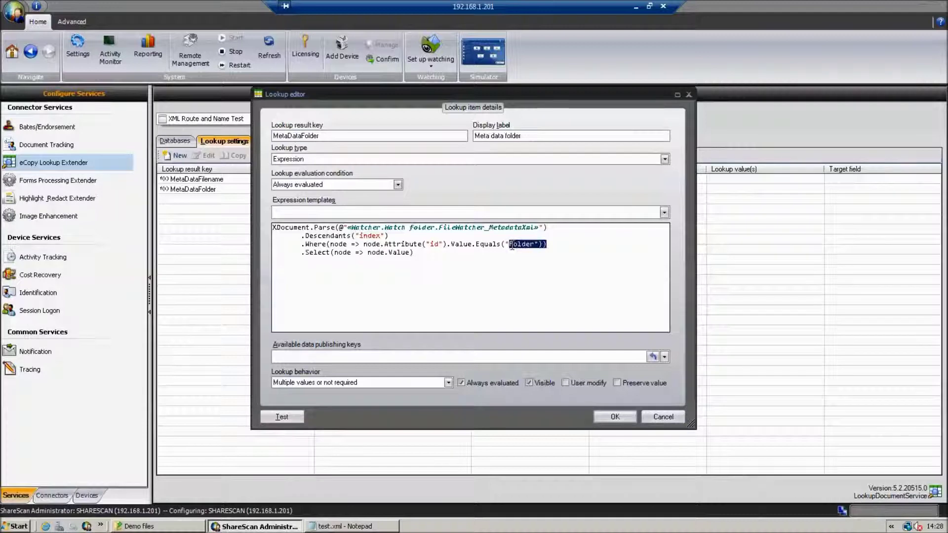
{"action": "left_click", "coordinate": [284, 417]}
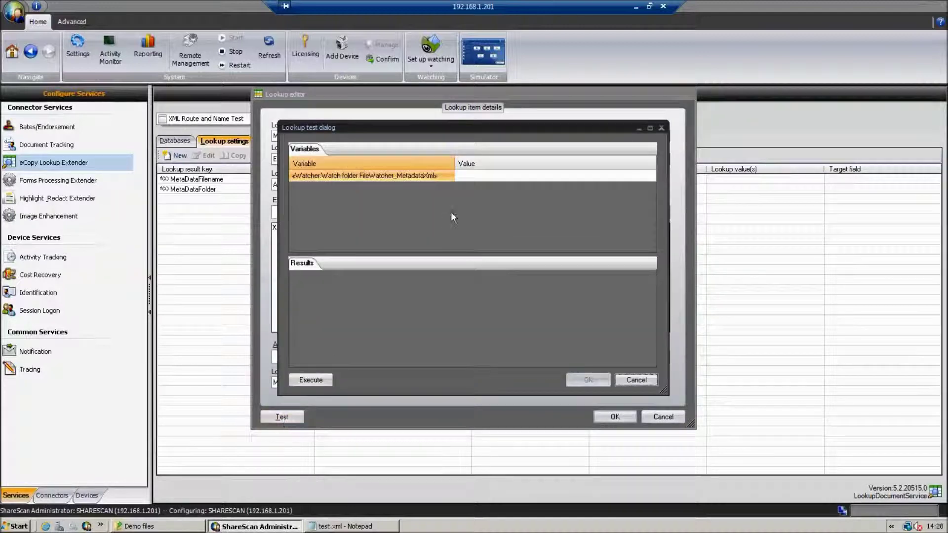
{"action": "left_click", "coordinate": [485, 176]}
{"action": "right_click", "coordinate": [484, 179]}
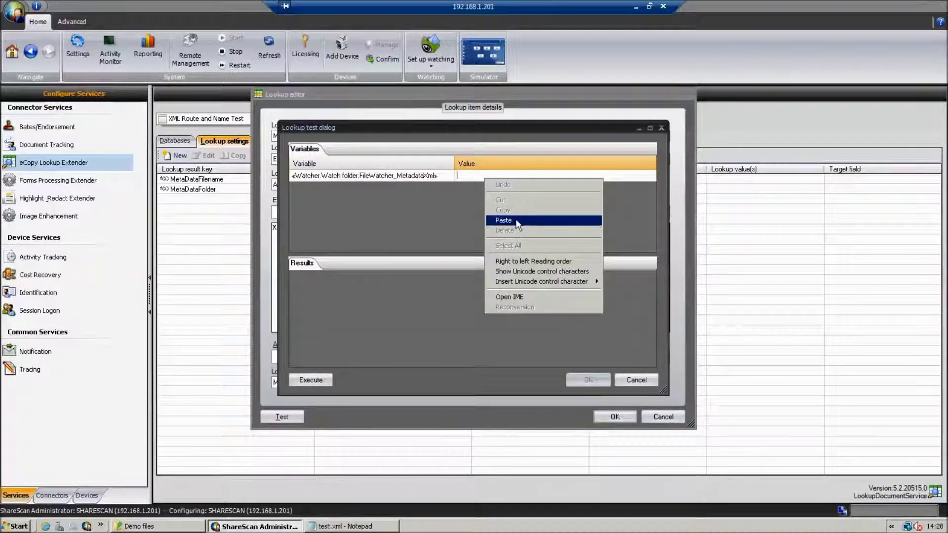
{"action": "left_click", "coordinate": [501, 230]}
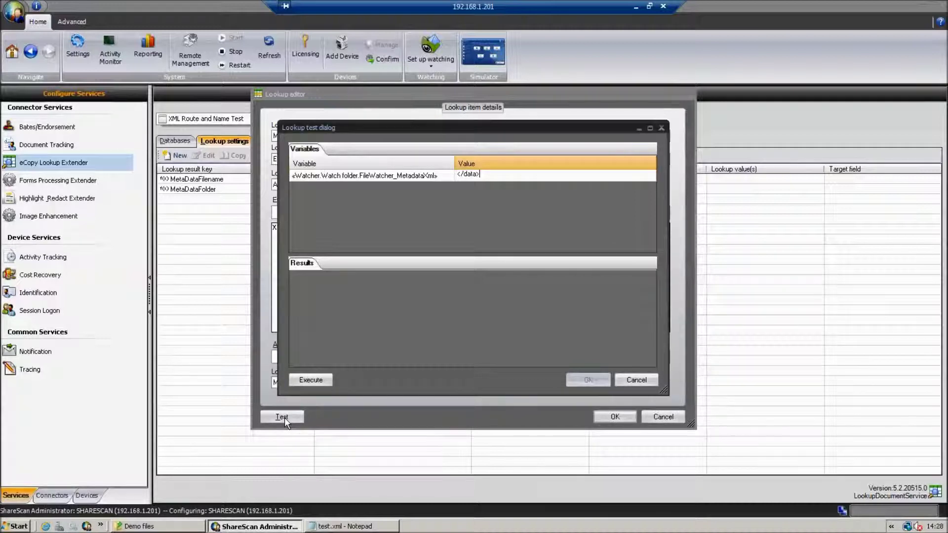
{"action": "left_click", "coordinate": [316, 380]}
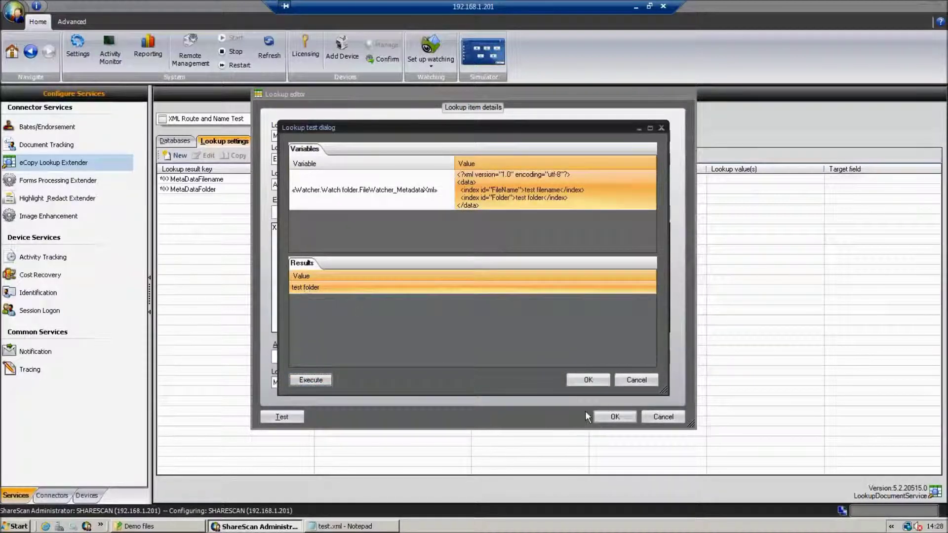
{"action": "left_click", "coordinate": [589, 380]}
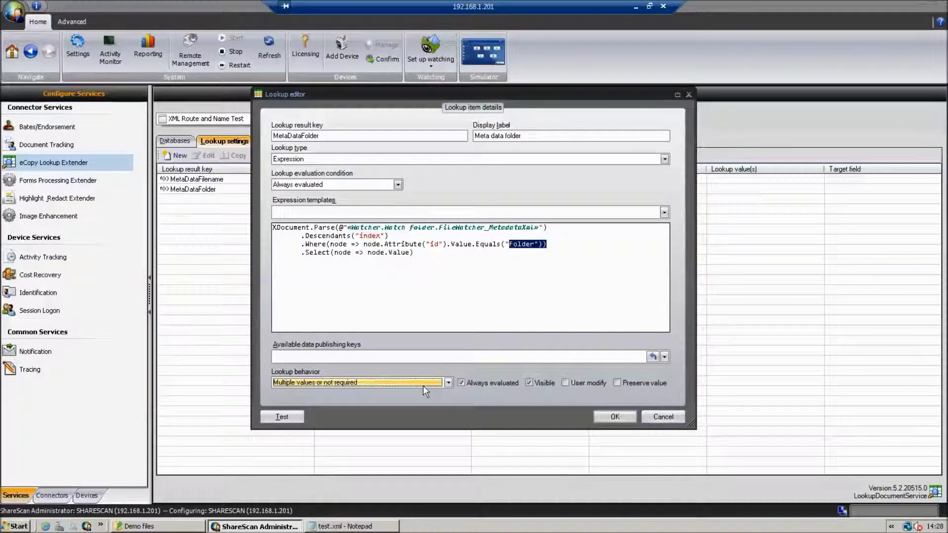
{"action": "left_click", "coordinate": [449, 383]}
- Close the MetaDataFolder lookup editor and save the XML Route and Name Test profile
{"action": "left_click", "coordinate": [449, 384]}
{"action": "left_click", "coordinate": [607, 416]}
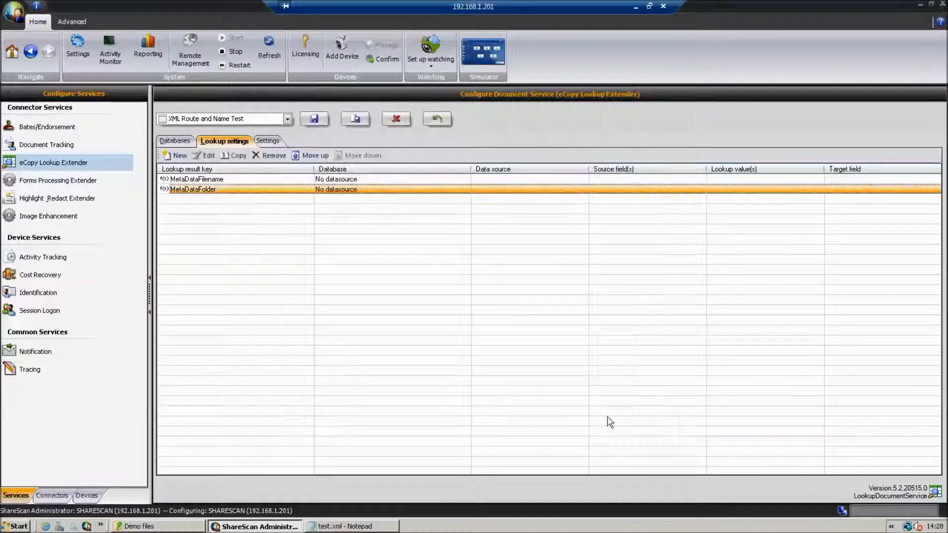
{"action": "left_click", "coordinate": [267, 140]}
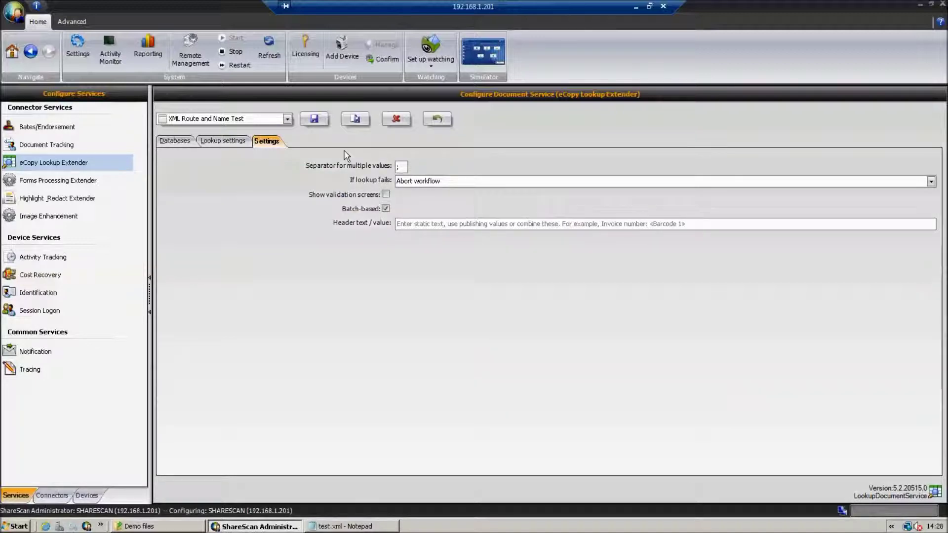
{"action": "left_click", "coordinate": [314, 120]}
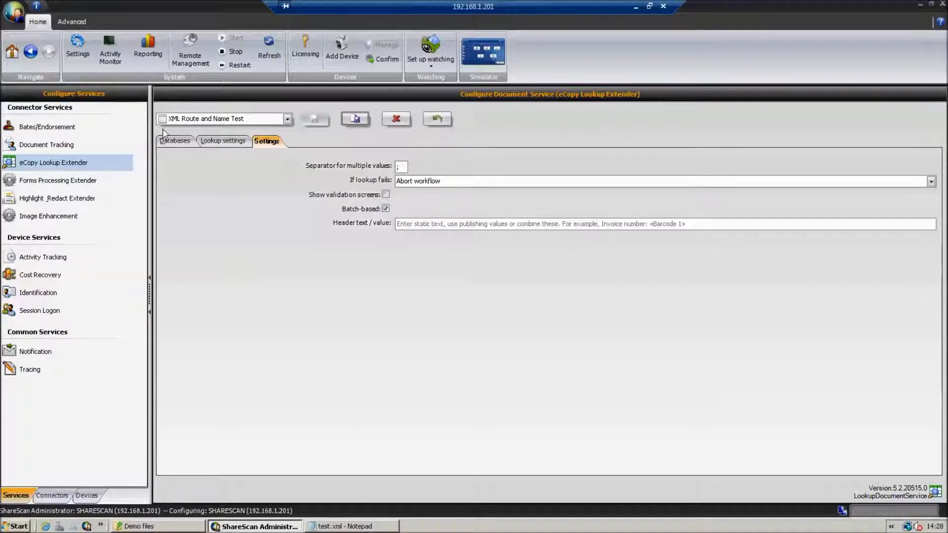
- Enable Show validation screens and save again, acknowledging the Rule1 configuration error
{"action": "left_click", "coordinate": [385, 195]}
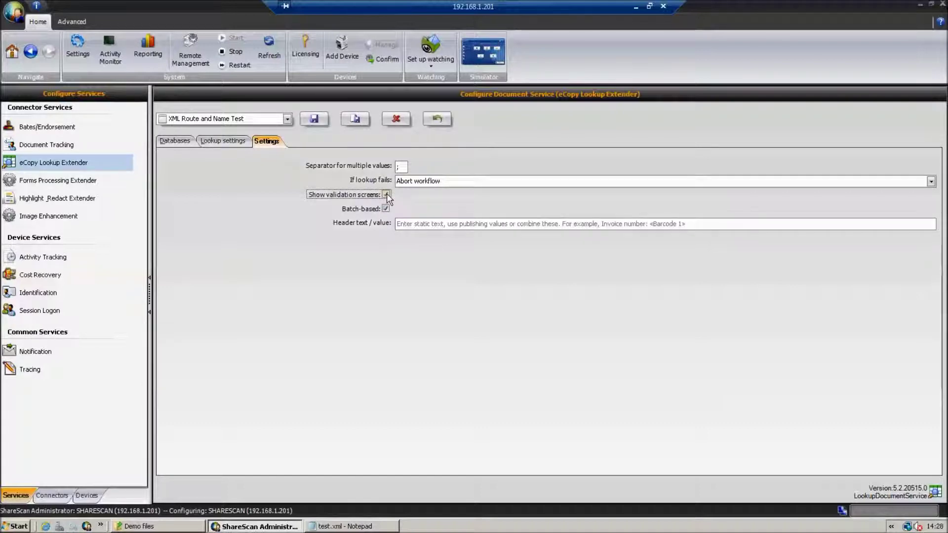
{"action": "left_click", "coordinate": [315, 120]}
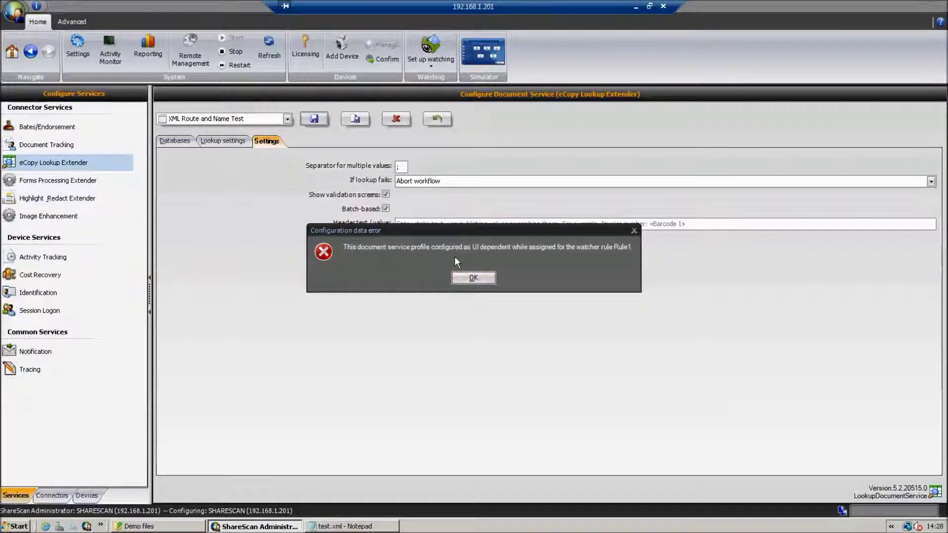
{"action": "left_click", "coordinate": [487, 277]}
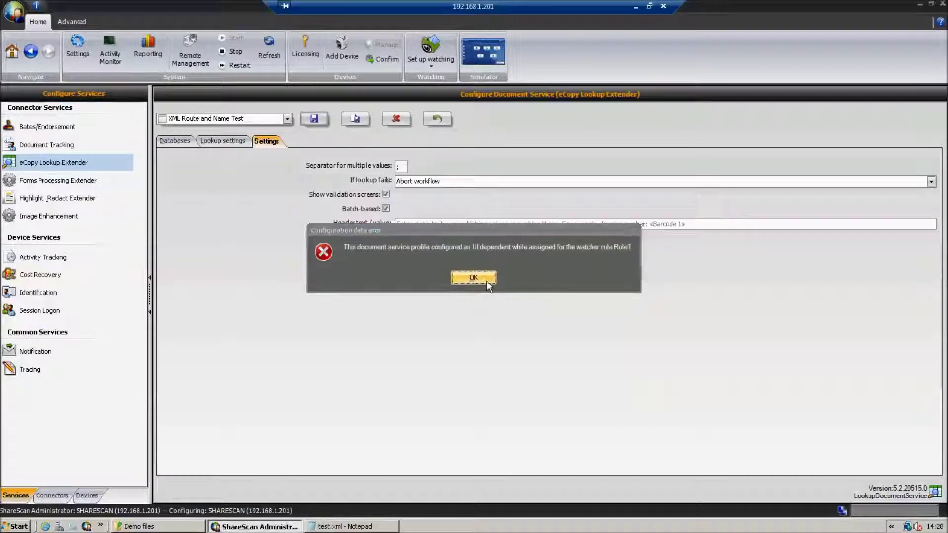
{"action": "left_click", "coordinate": [57, 497]}
- Open Quick Connect's XML Route Test without saving and confirm Sub Folder uses the MetaDataFolder key
{"action": "left_click", "coordinate": [51, 225]}
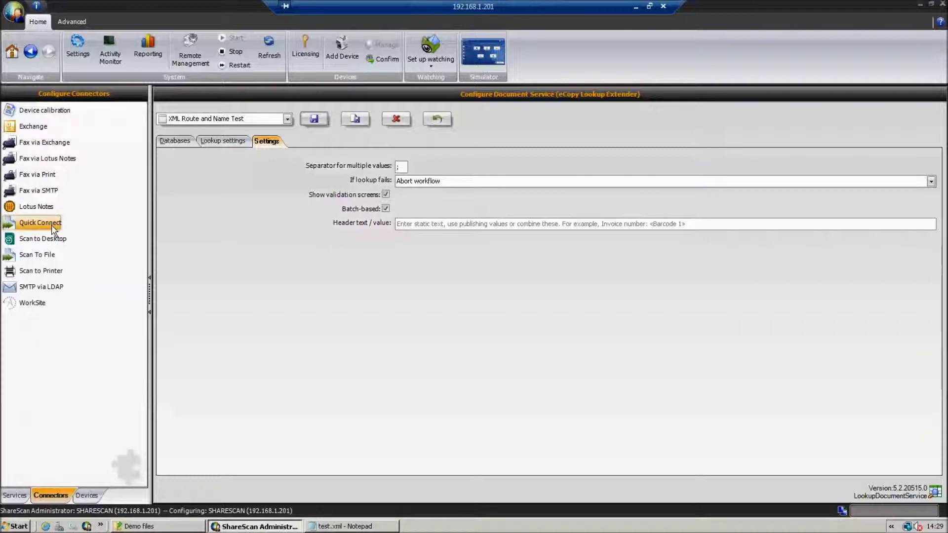
{"action": "left_click", "coordinate": [473, 278]}
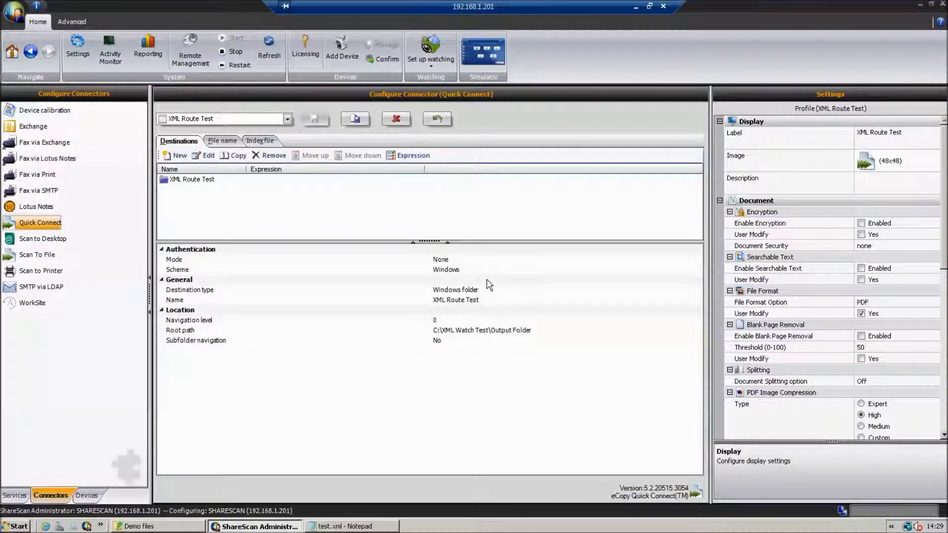
{"action": "double_click", "coordinate": [202, 181]}
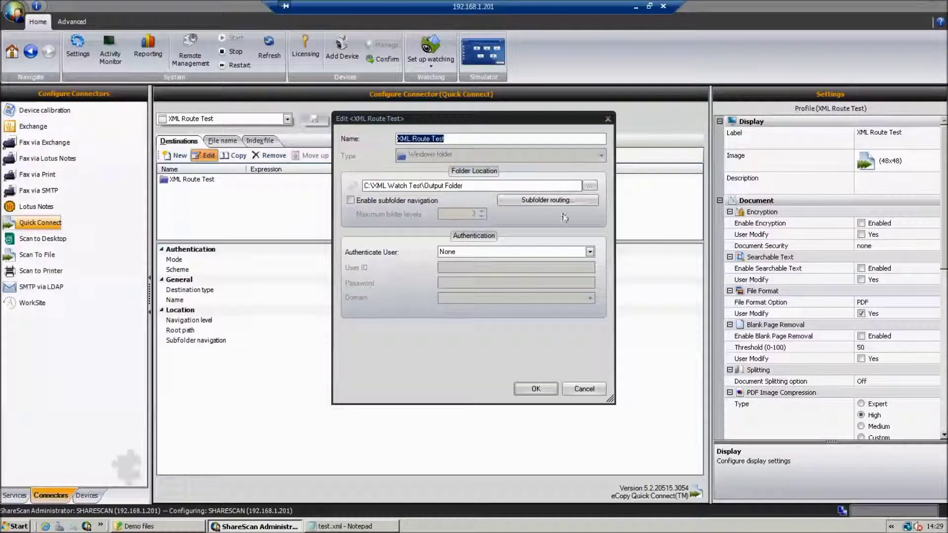
{"action": "left_click", "coordinate": [568, 200]}
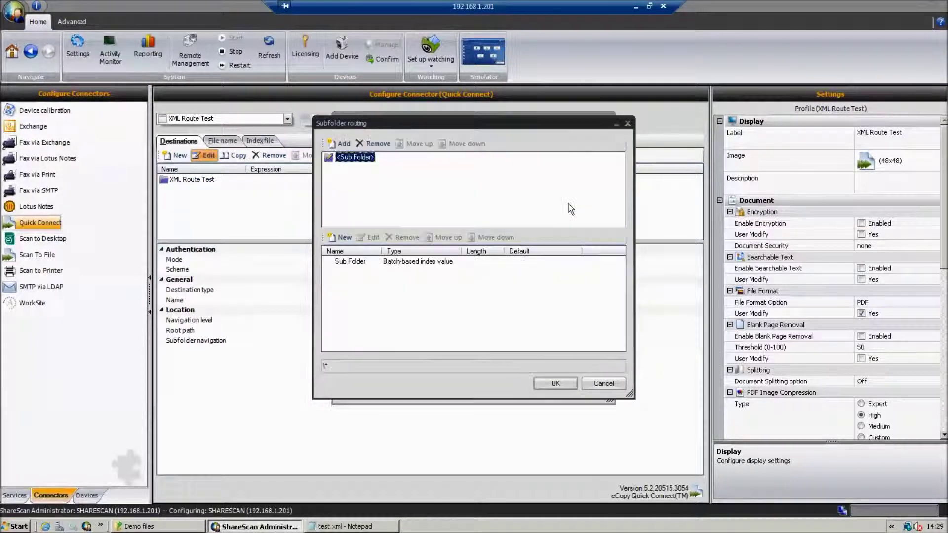
{"action": "left_click", "coordinate": [350, 261]}
{"action": "left_click", "coordinate": [373, 238]}
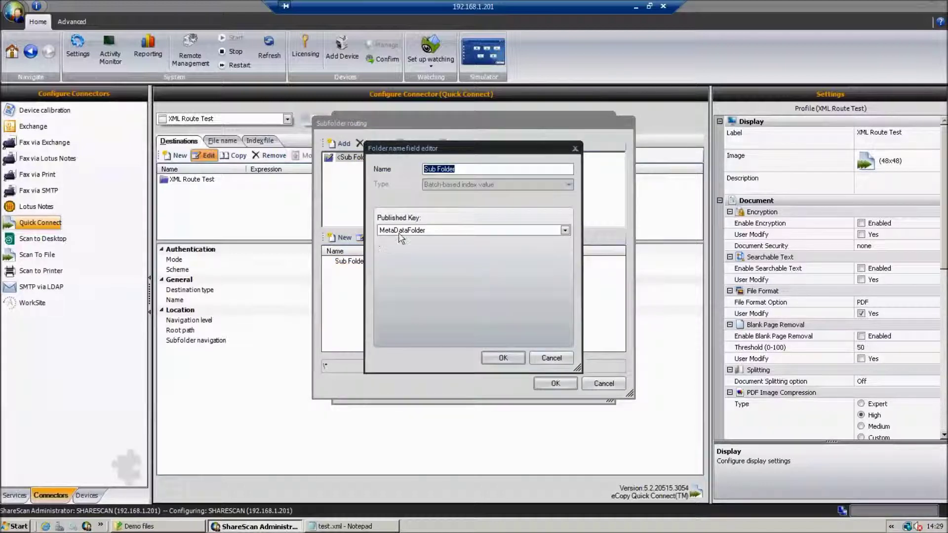
{"action": "left_click", "coordinate": [503, 357]}
{"action": "left_click", "coordinate": [554, 383]}
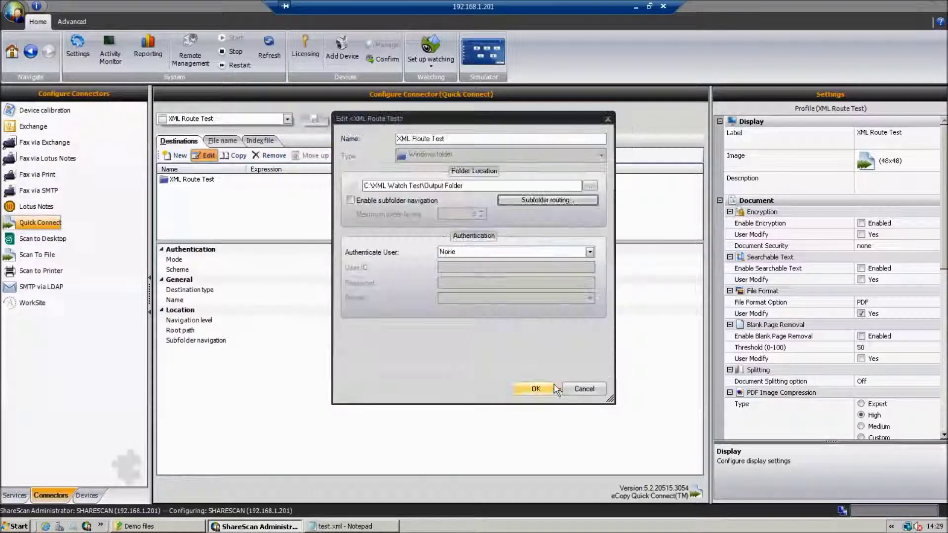
{"action": "left_click", "coordinate": [554, 388]}
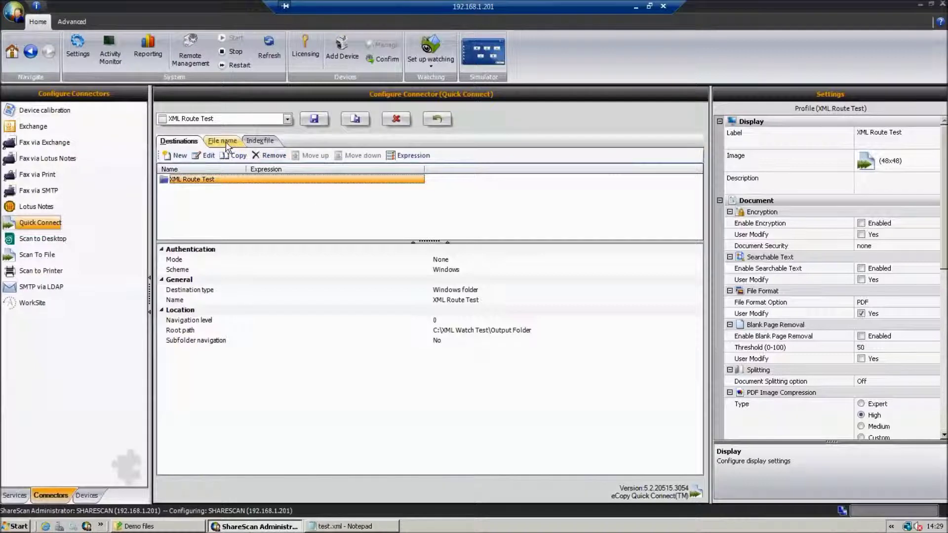
- Confirm the XML Route Test File Name field uses the Published Key MetaDataFilename
{"action": "left_click", "coordinate": [226, 141]}
{"action": "left_click", "coordinate": [227, 183]}
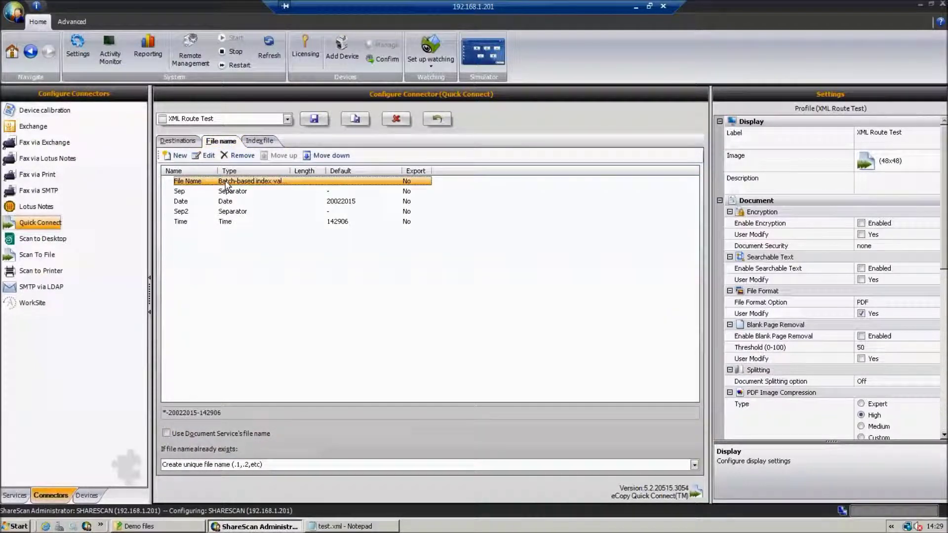
{"action": "left_click", "coordinate": [209, 155]}
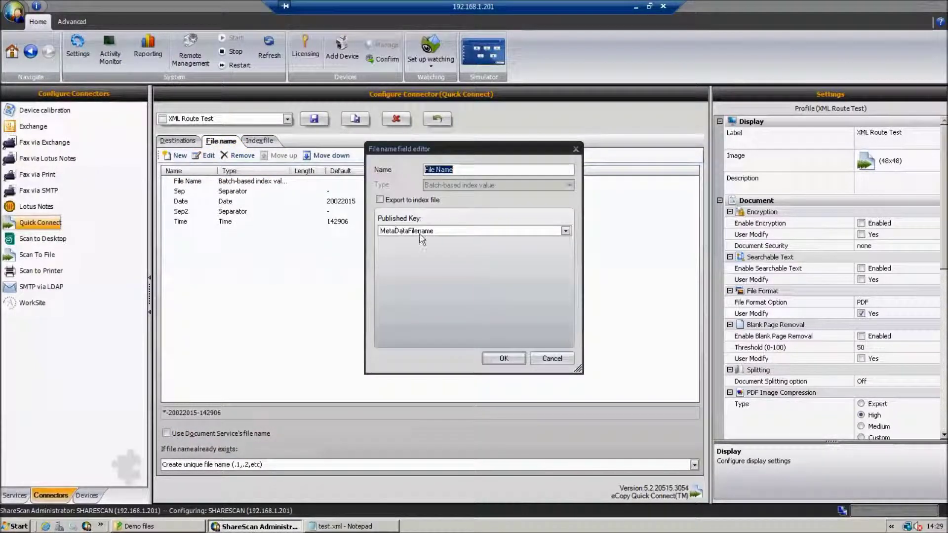
{"action": "left_click", "coordinate": [511, 363]}
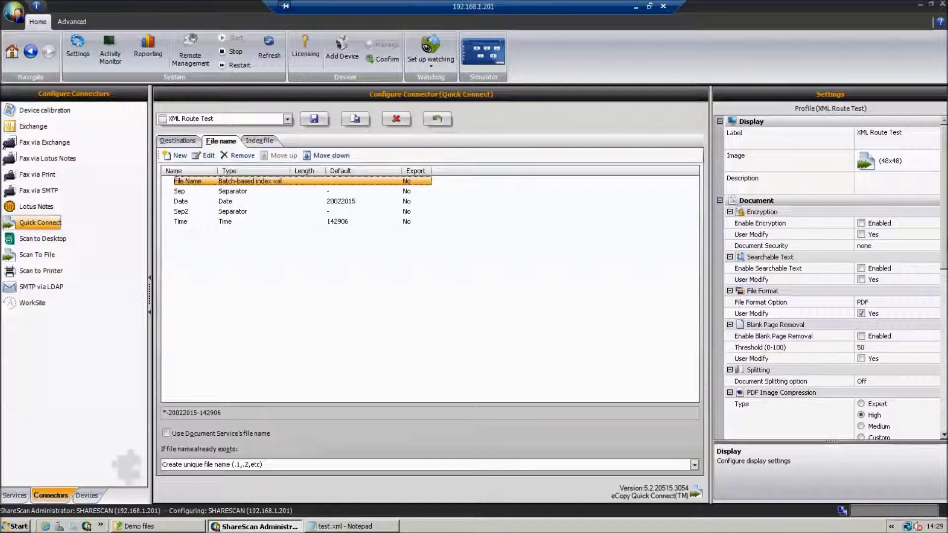
- Check that the eCopy Lookup Extender is enabled in Settings, then return to the Services list
{"action": "scroll", "coordinate": [833, 280], "scroll_direction": "down", "scroll_amount": 1}
{"action": "scroll", "coordinate": [808, 346], "scroll_direction": "down", "scroll_amount": 5}
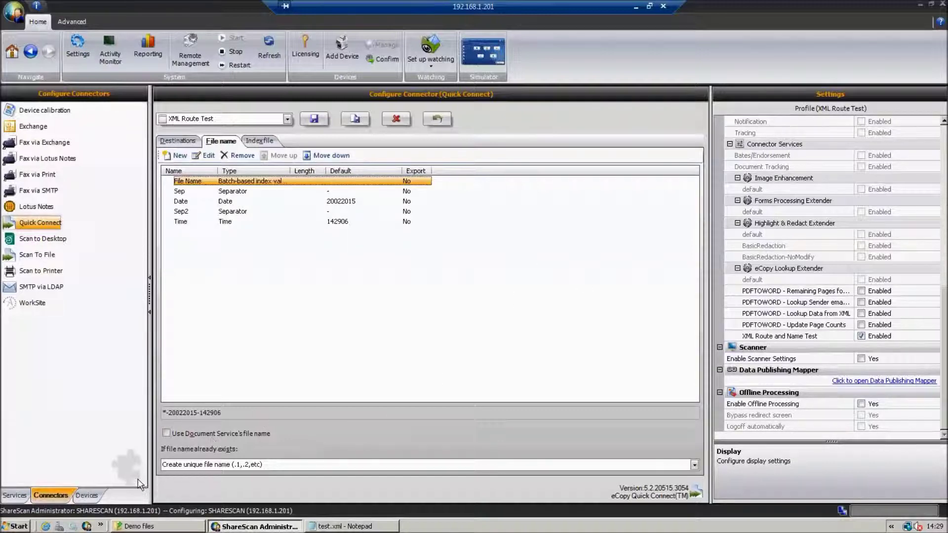
{"action": "left_click", "coordinate": [15, 495]}
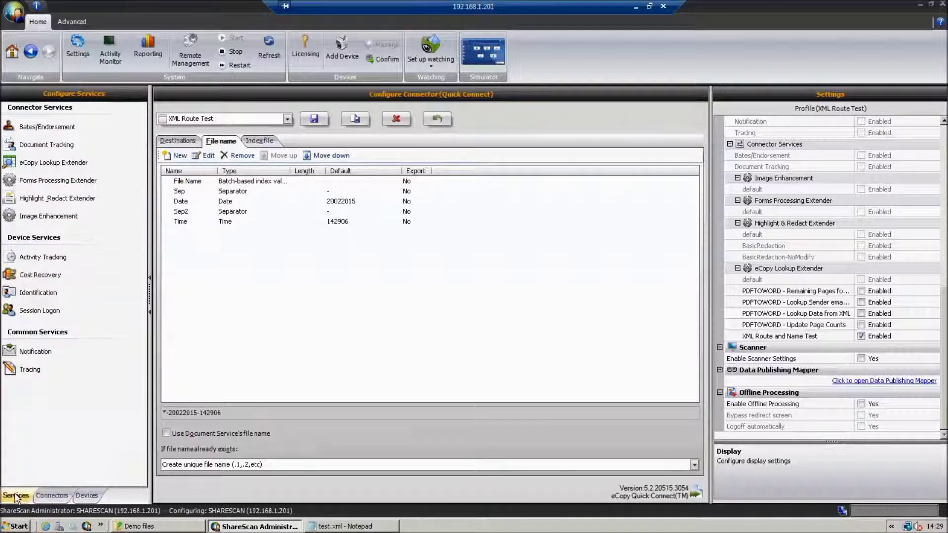
- Select the XML Route and Name Test watcher under Devices, discarding unsaved connector changes
{"action": "left_click", "coordinate": [87, 495]}
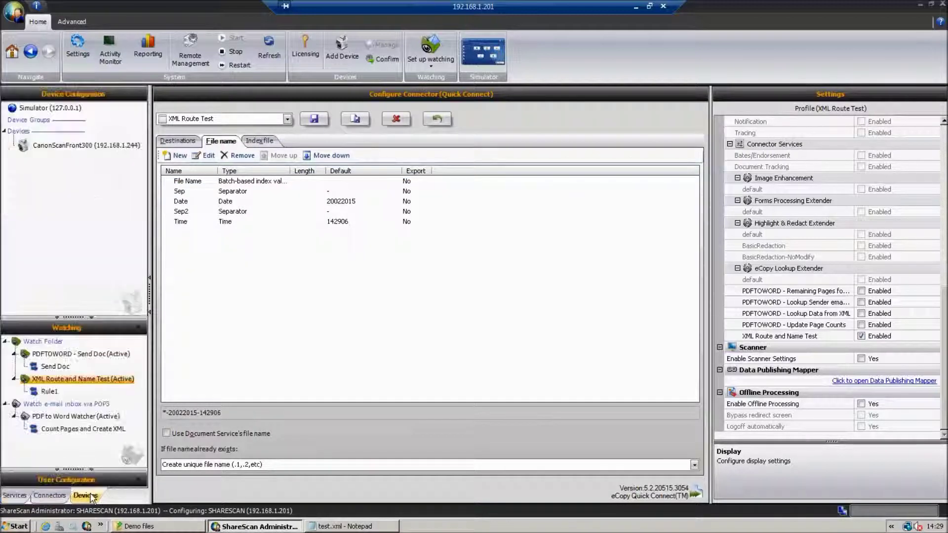
{"action": "left_click", "coordinate": [64, 382]}
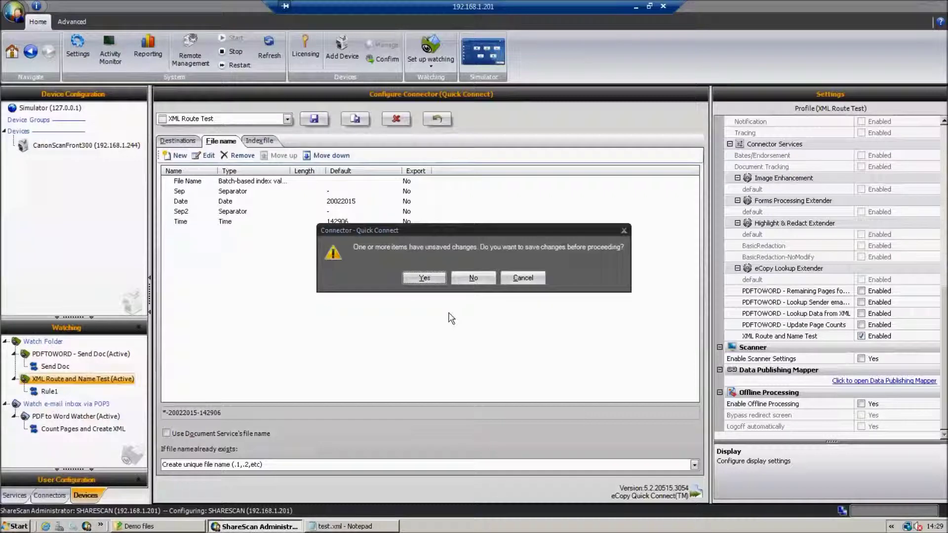
{"action": "left_click", "coordinate": [478, 280]}
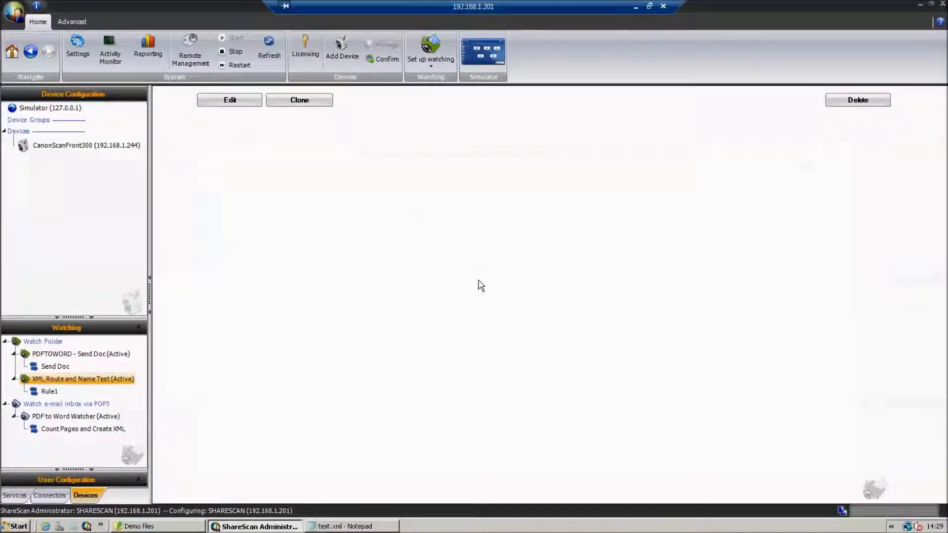
- Re-apply the XML Route and Name Test watcher settings unchanged and select Rule1
{"action": "left_click", "coordinate": [230, 100]}
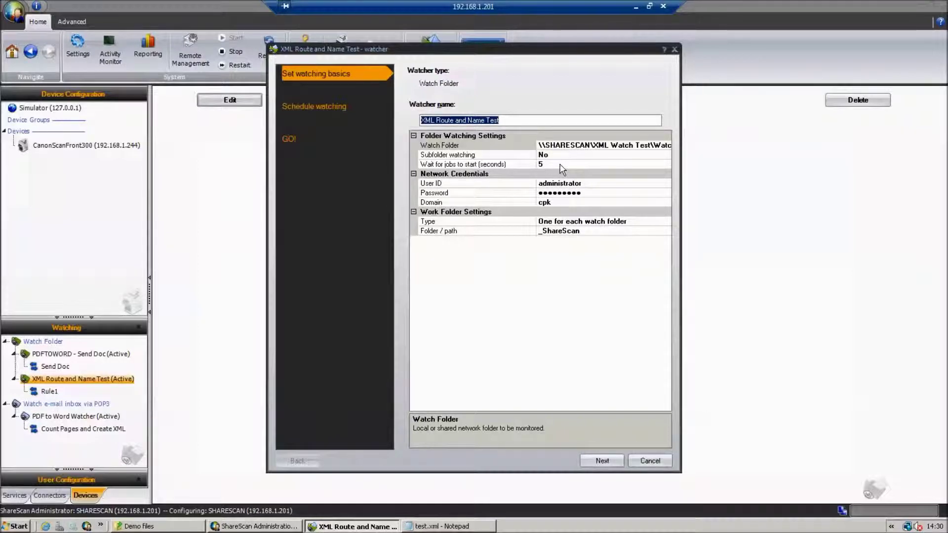
{"action": "left_click", "coordinate": [603, 461]}
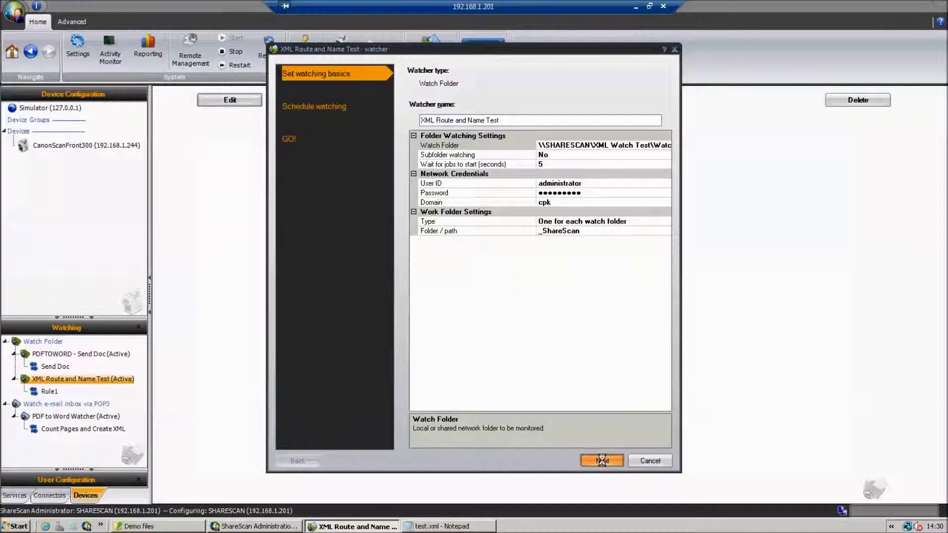
{"action": "left_click", "coordinate": [602, 460]}
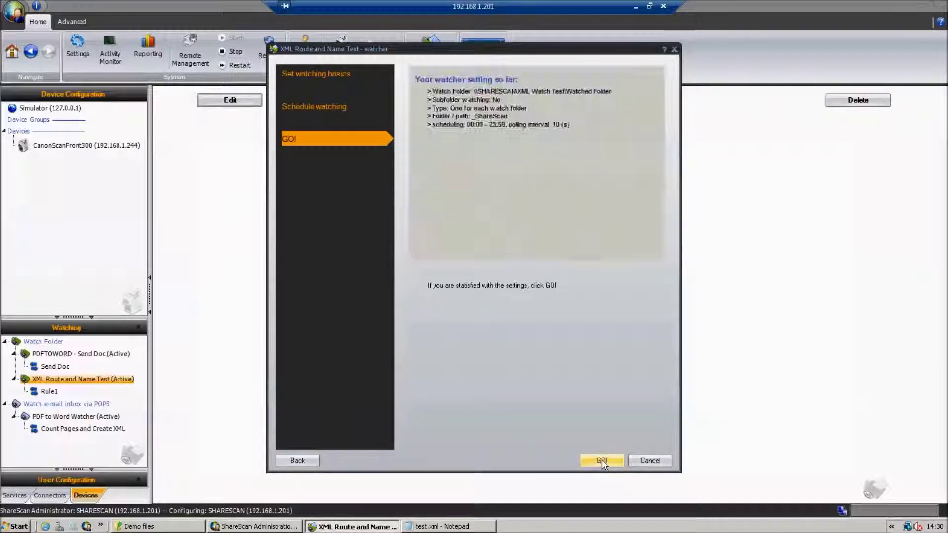
{"action": "left_click", "coordinate": [602, 460]}
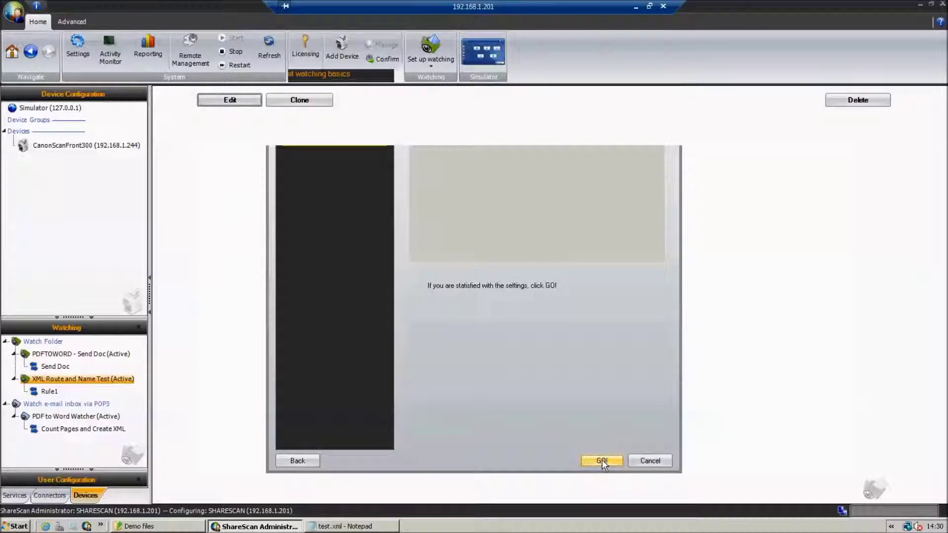
{"action": "left_click", "coordinate": [47, 393]}
- Re-apply Rule1 unchanged with the XML Route Test profile, then return to the Demo files folder
{"action": "left_click", "coordinate": [224, 98]}
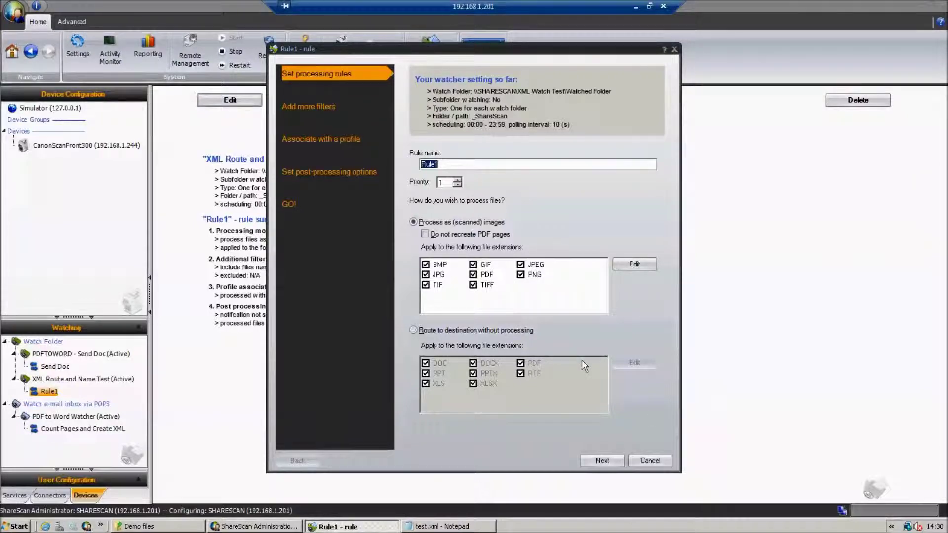
{"action": "left_click", "coordinate": [602, 460]}
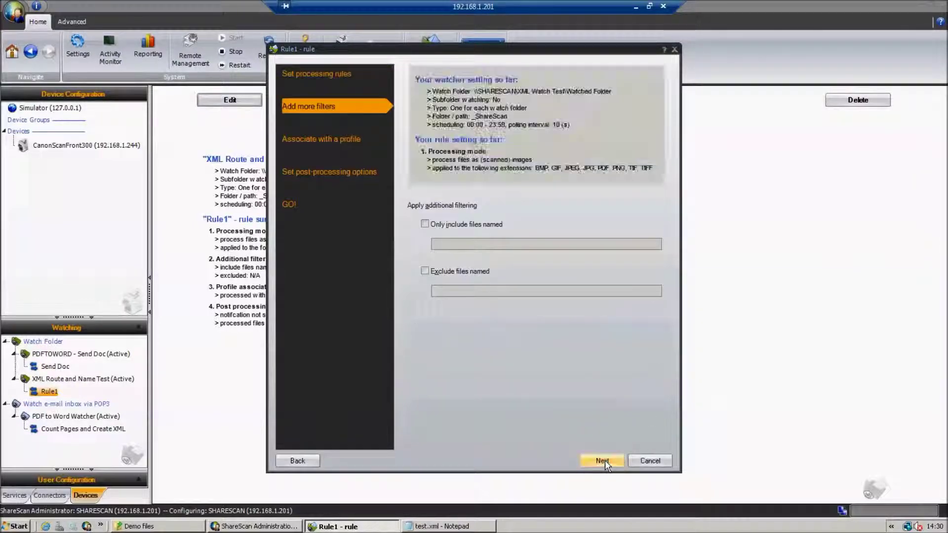
{"action": "left_click", "coordinate": [605, 461]}
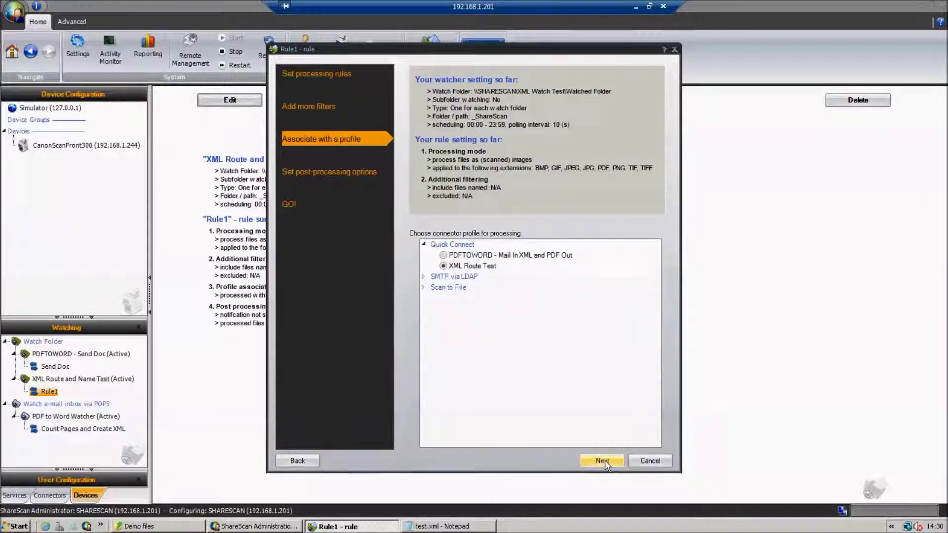
{"action": "left_click", "coordinate": [603, 460]}
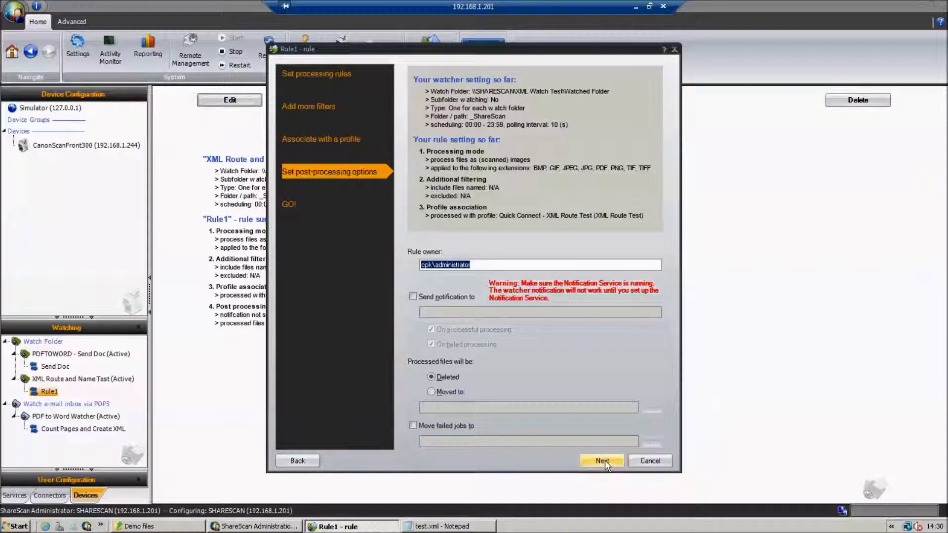
{"action": "left_click", "coordinate": [604, 460]}
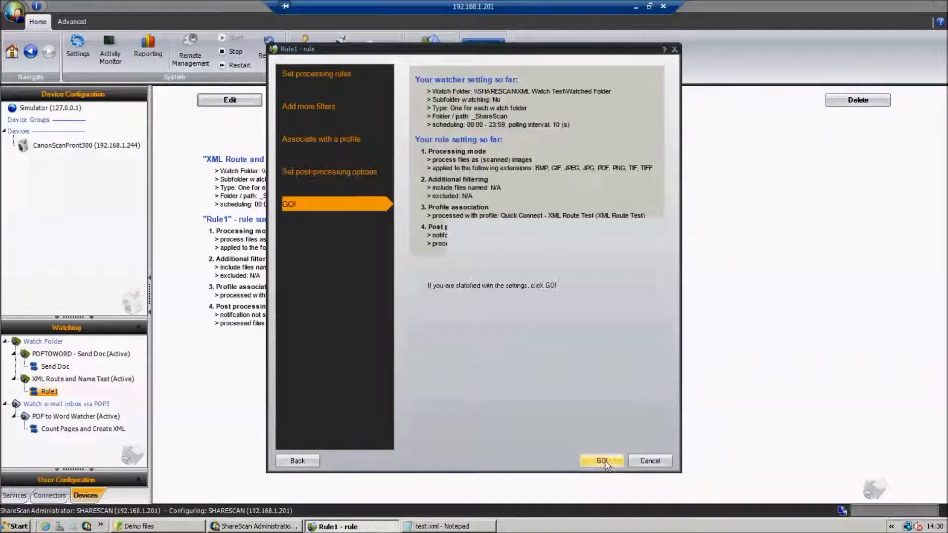
{"action": "left_click", "coordinate": [604, 460]}
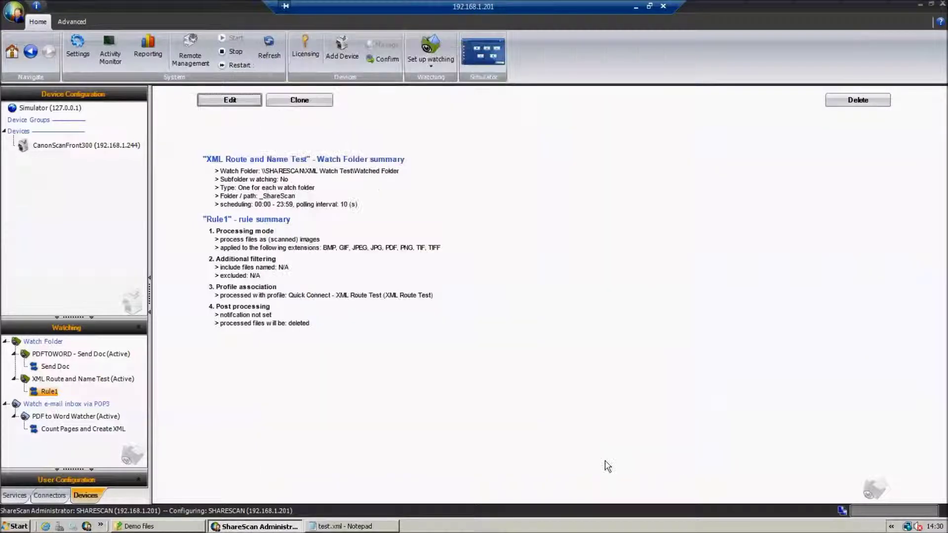
{"action": "left_click", "coordinate": [163, 526]}
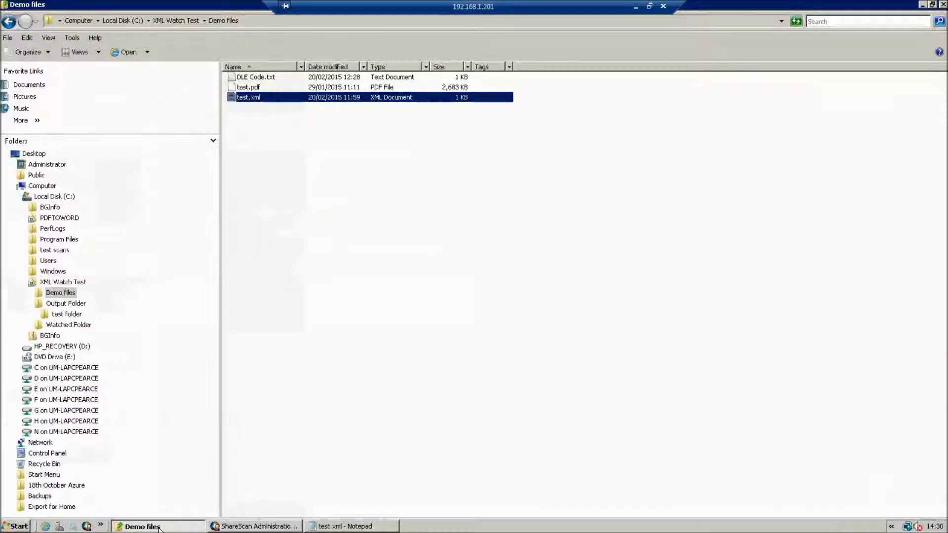